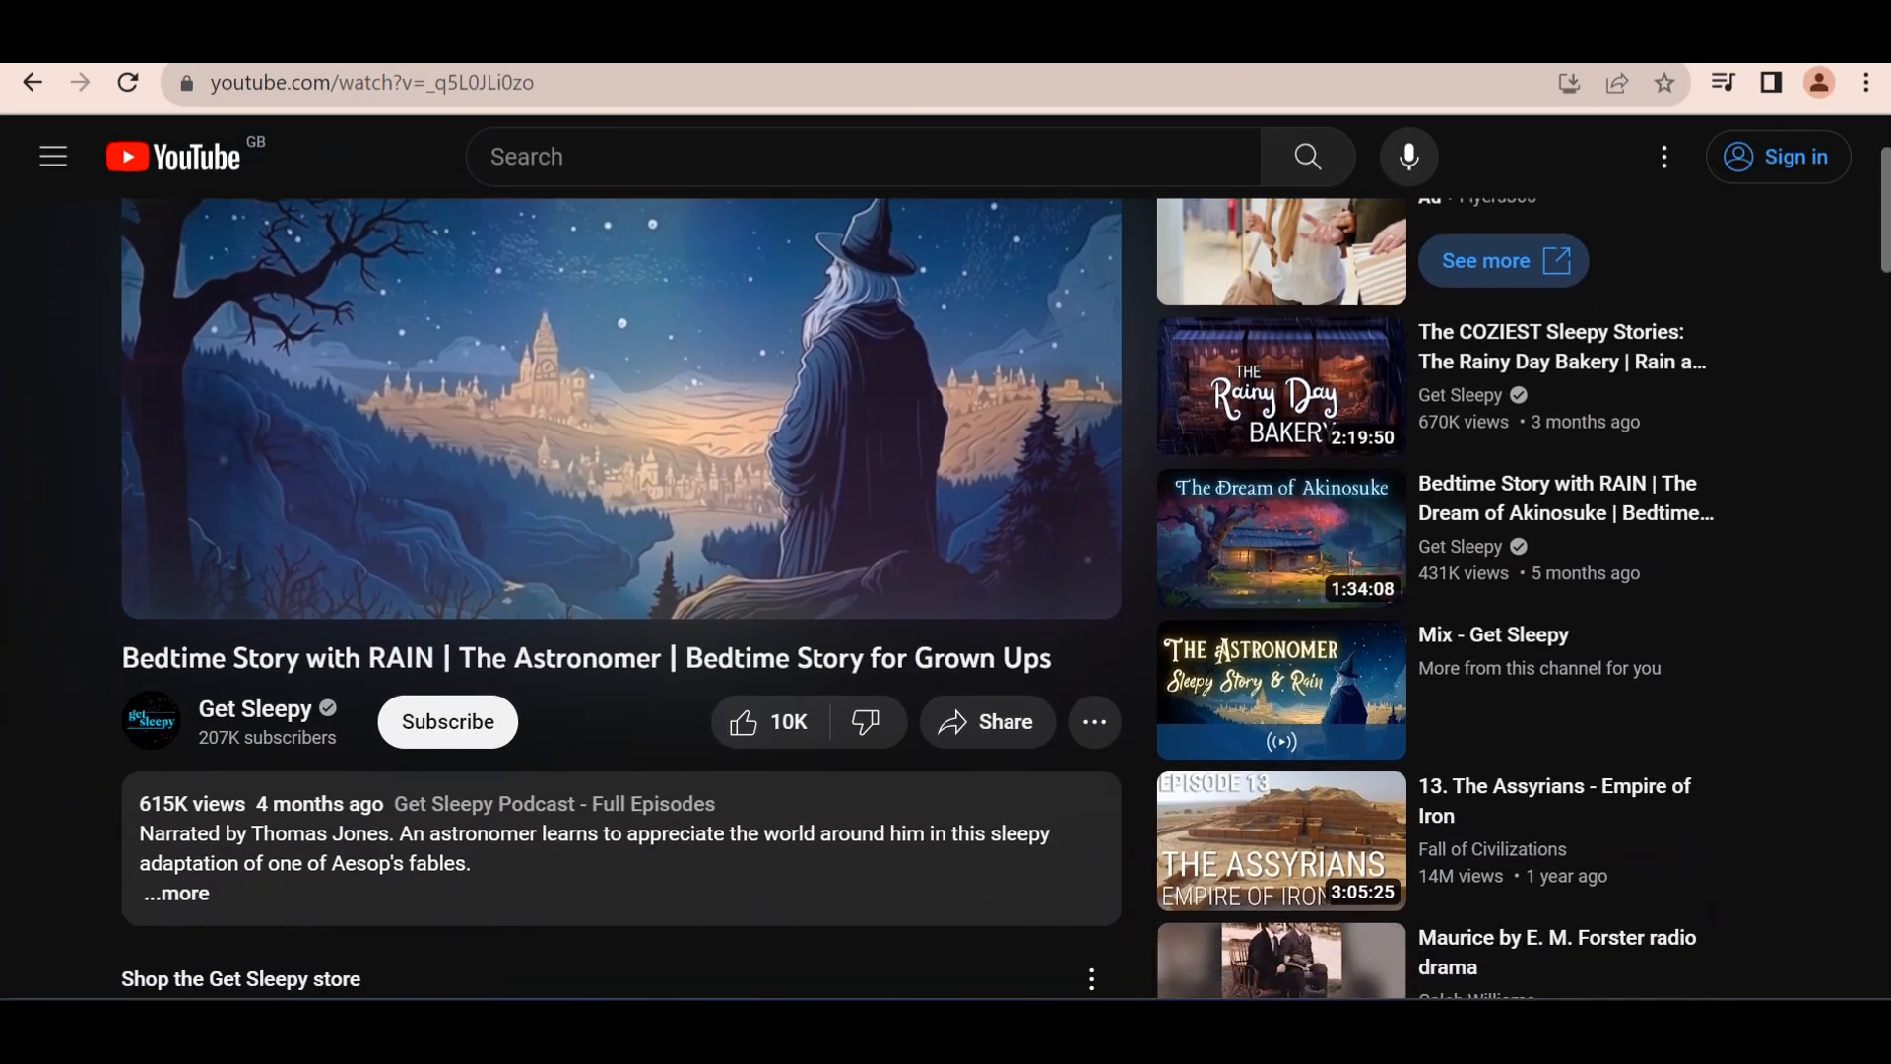
pyautogui.scroll(-3, 621, 591)
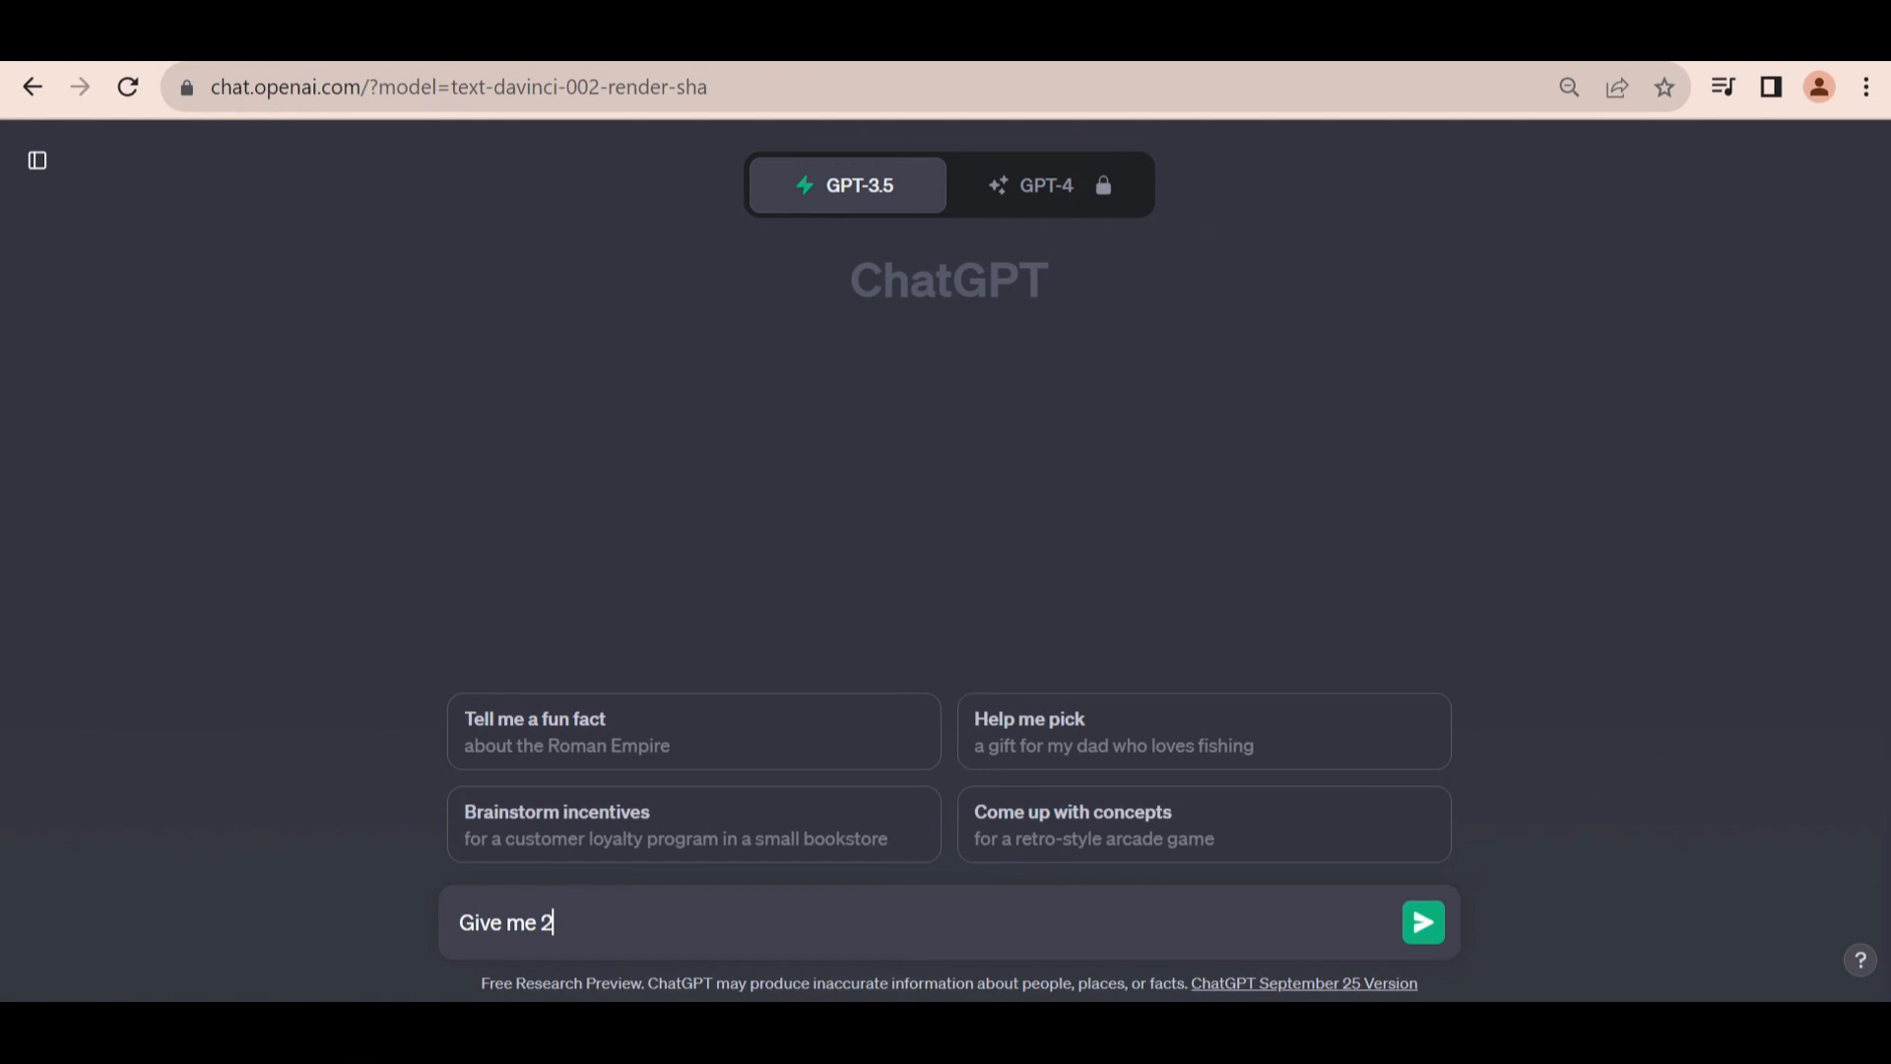
pyautogui.write('ideas')
# Request 20 bedtime story niche ideas and select the Adventure Stories niche.
pyautogui.press('Return')
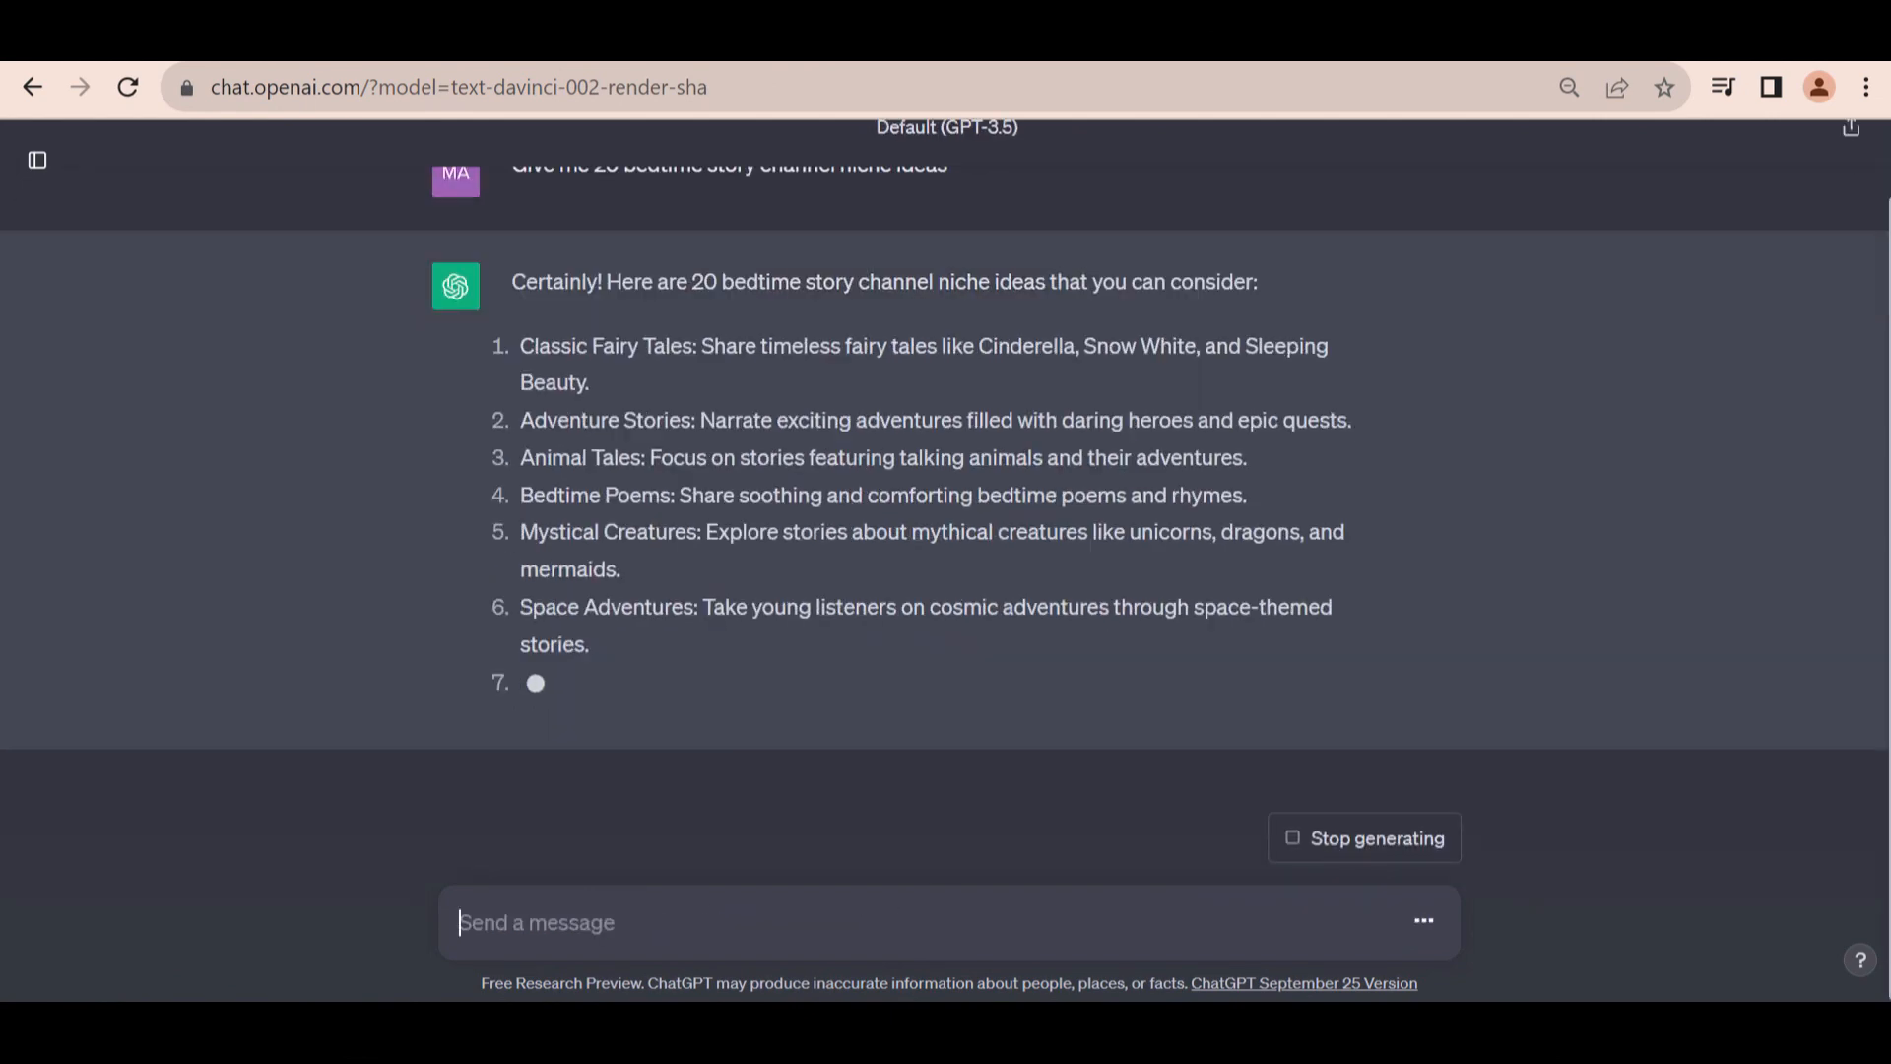
pyautogui.scroll(3, 946, 533)
pyautogui.scroll(2, 946, 532)
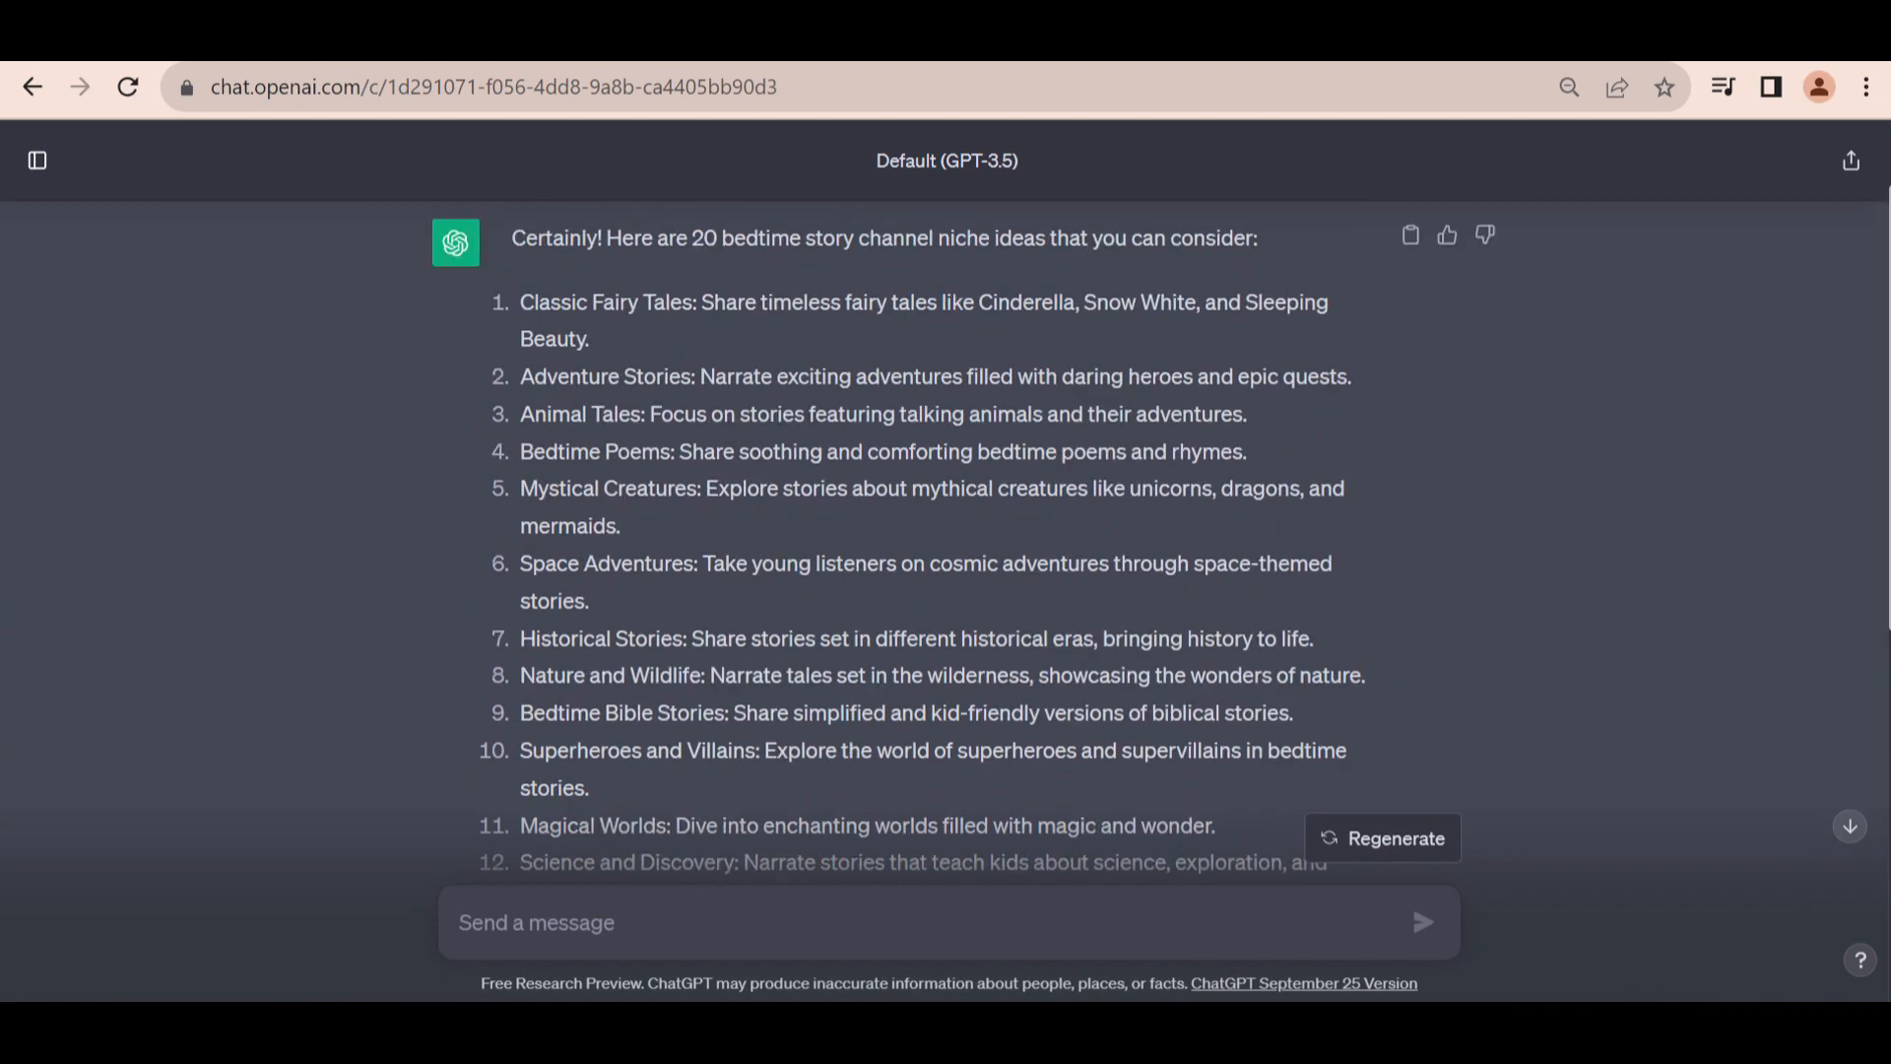
pyautogui.moveTo(520, 377); pyautogui.dragTo(1352, 376)
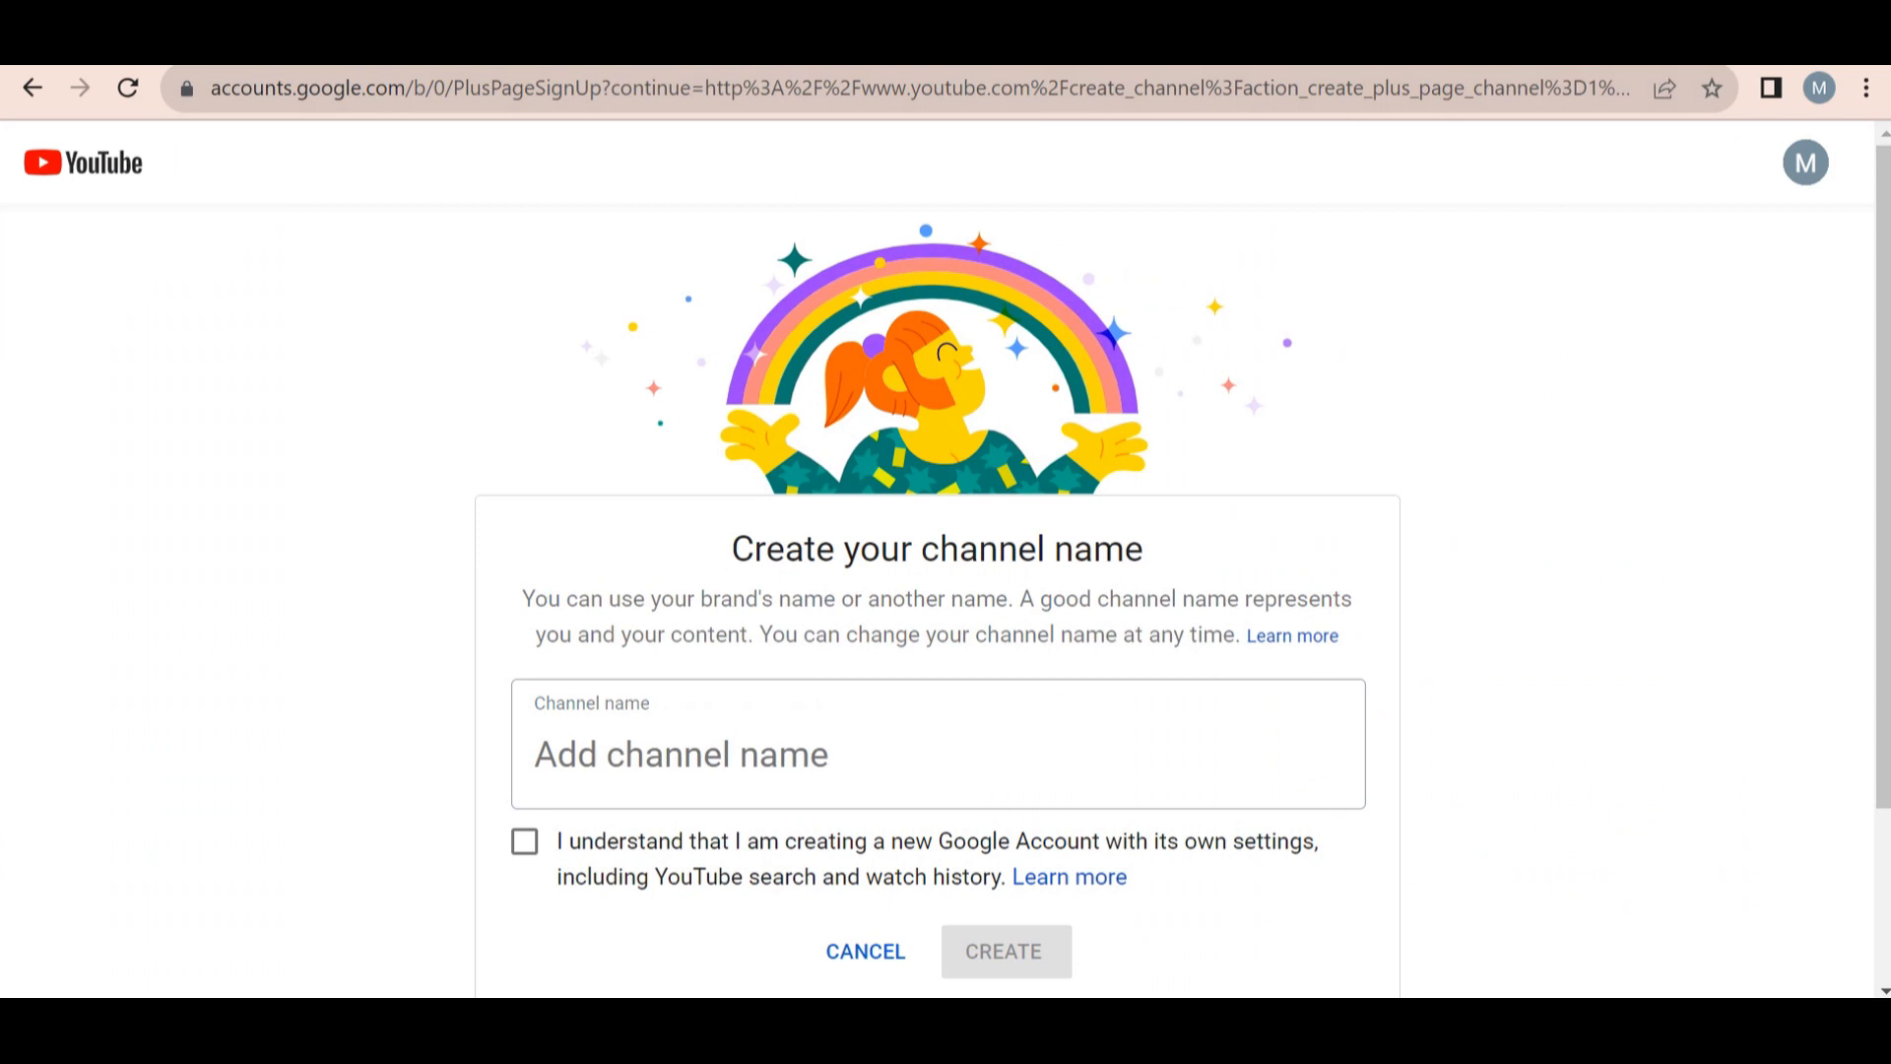
pyautogui.write('Heroic Odyssey')
# Acknowledge the account terms and create the Heroic Odyssey channel.
pyautogui.click(525, 841)
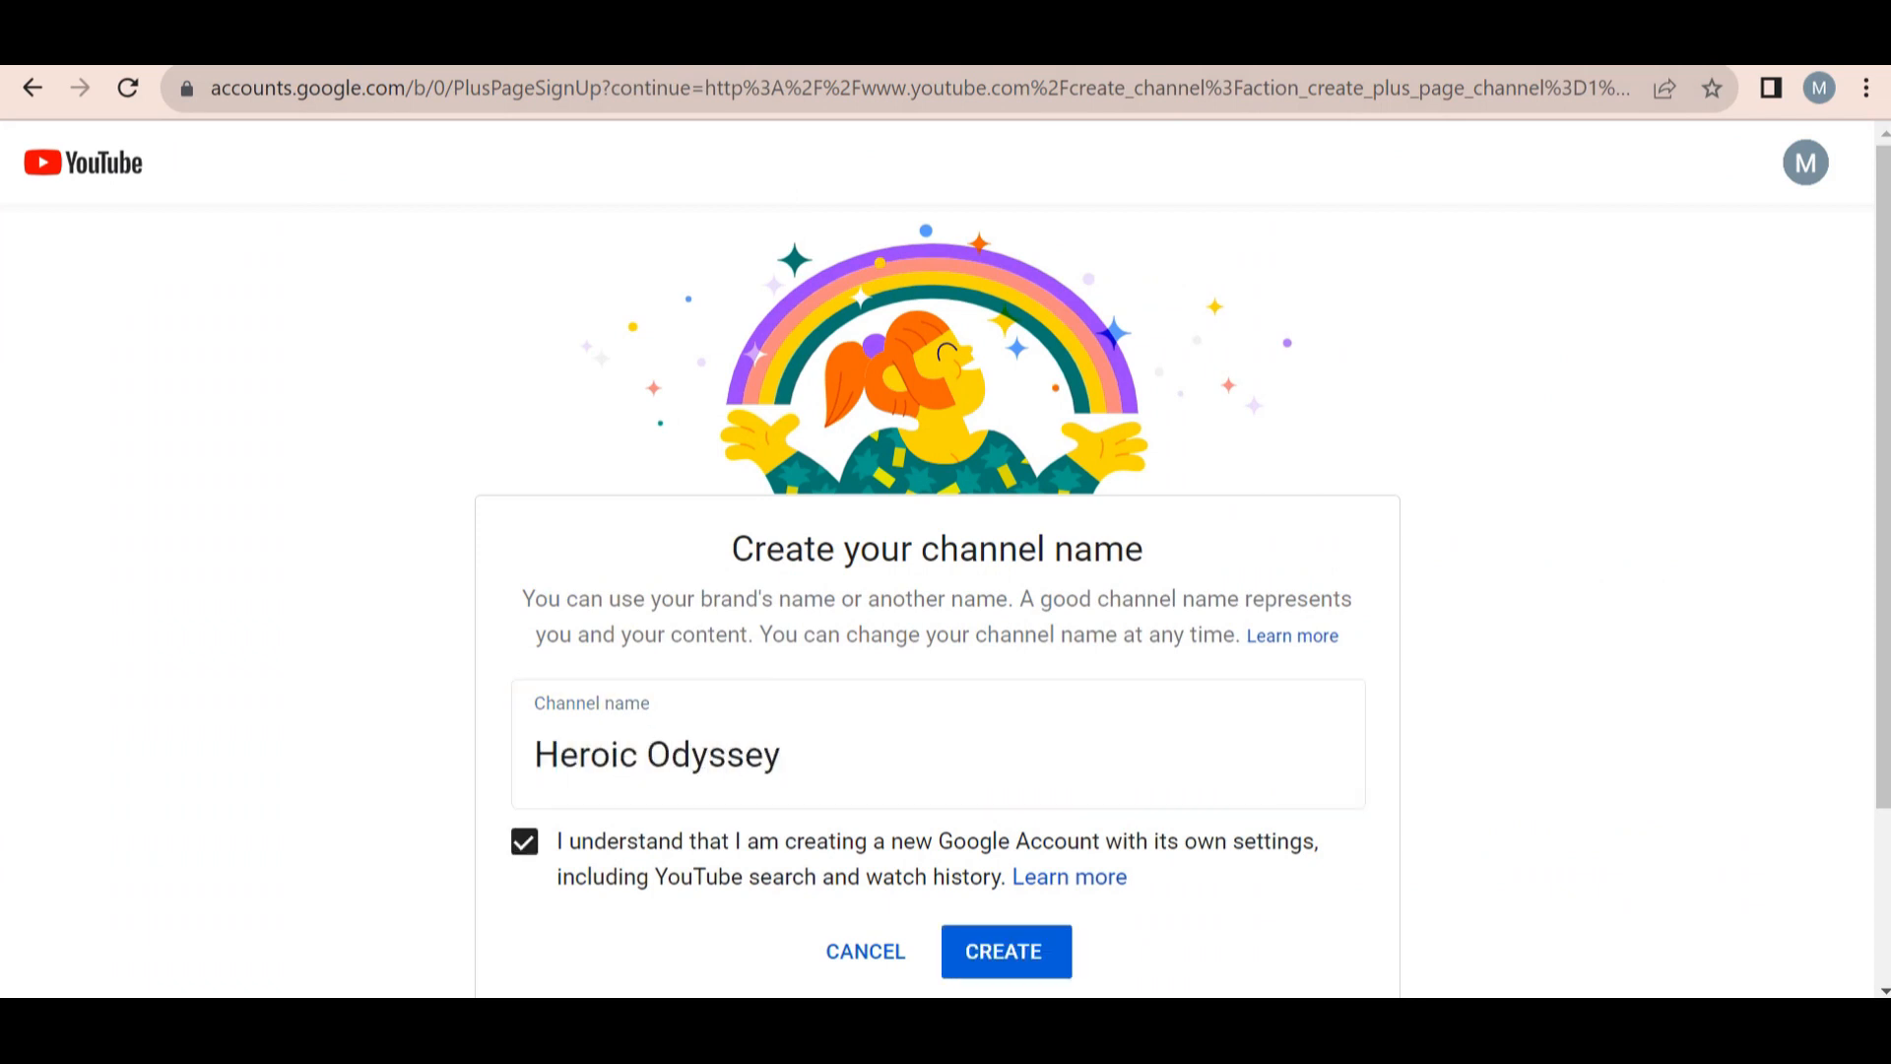
pyautogui.click(1004, 950)
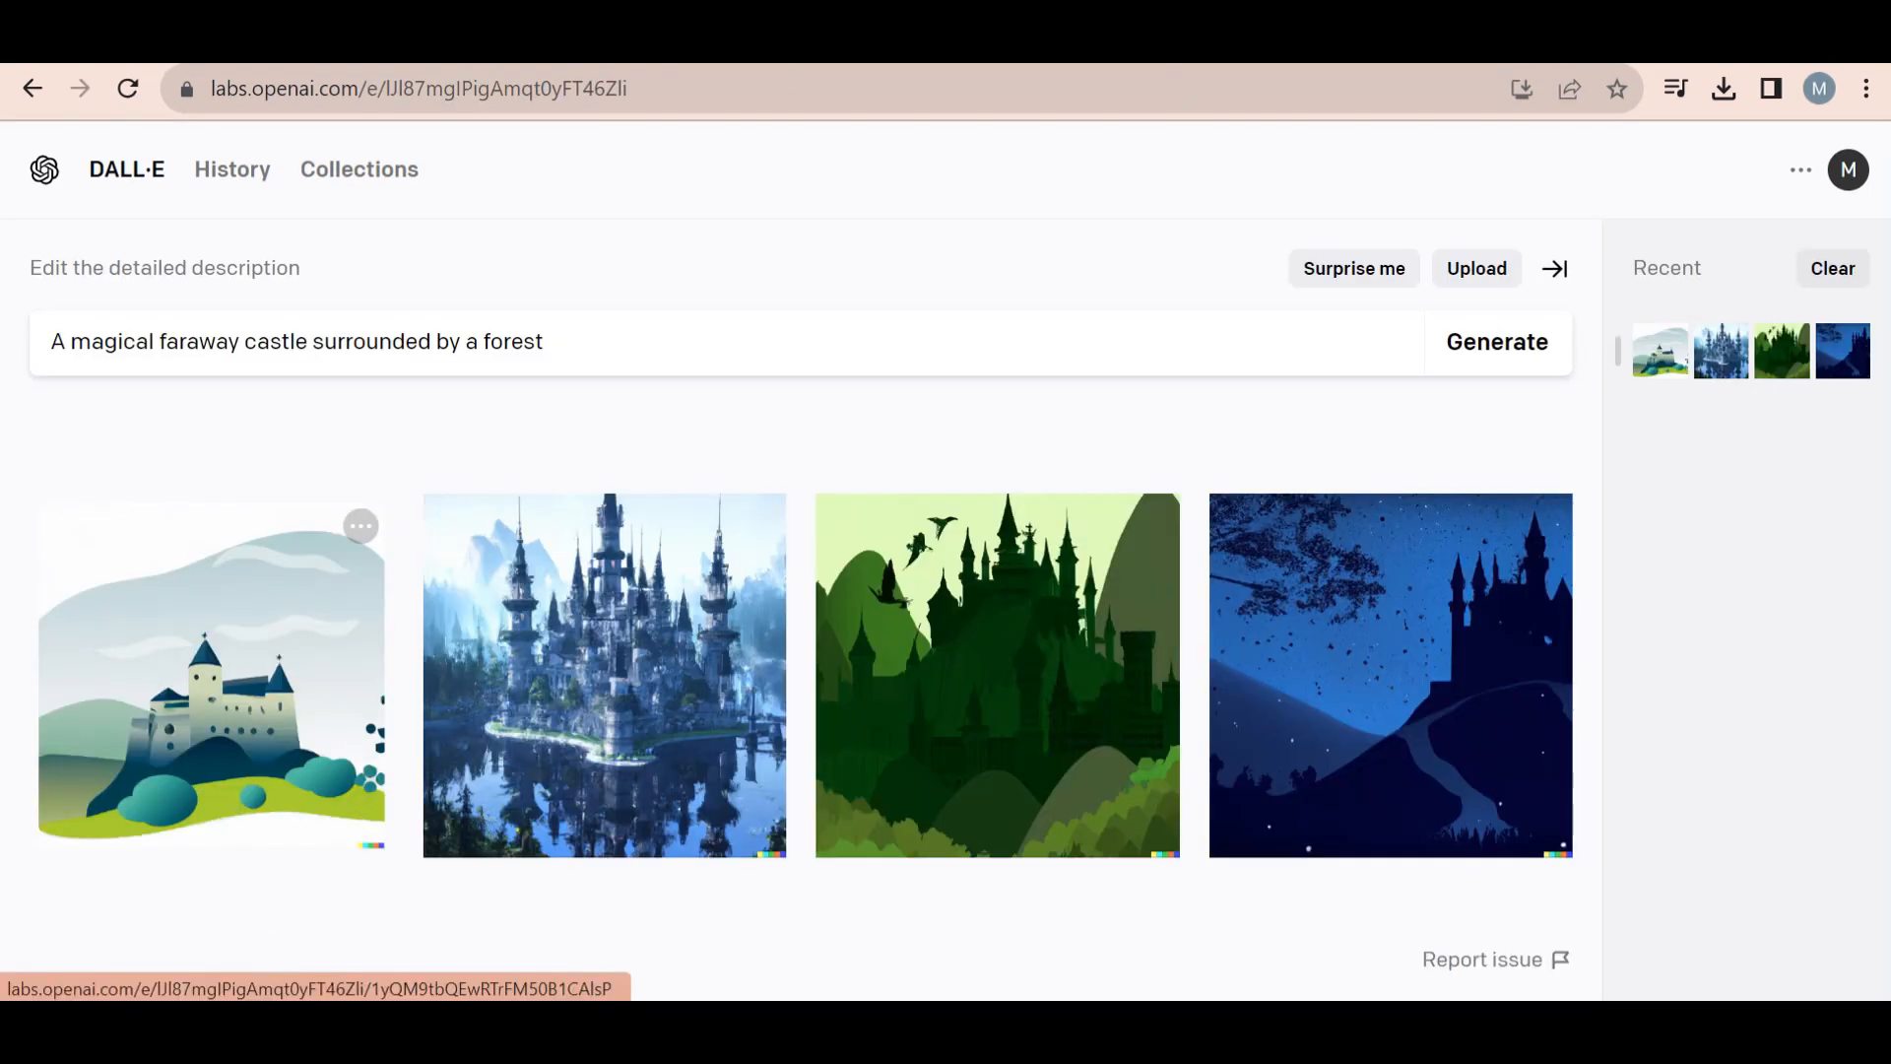
# Open the fourth, dark blue night castle image from the DALL·E results.
pyautogui.click(1389, 675)
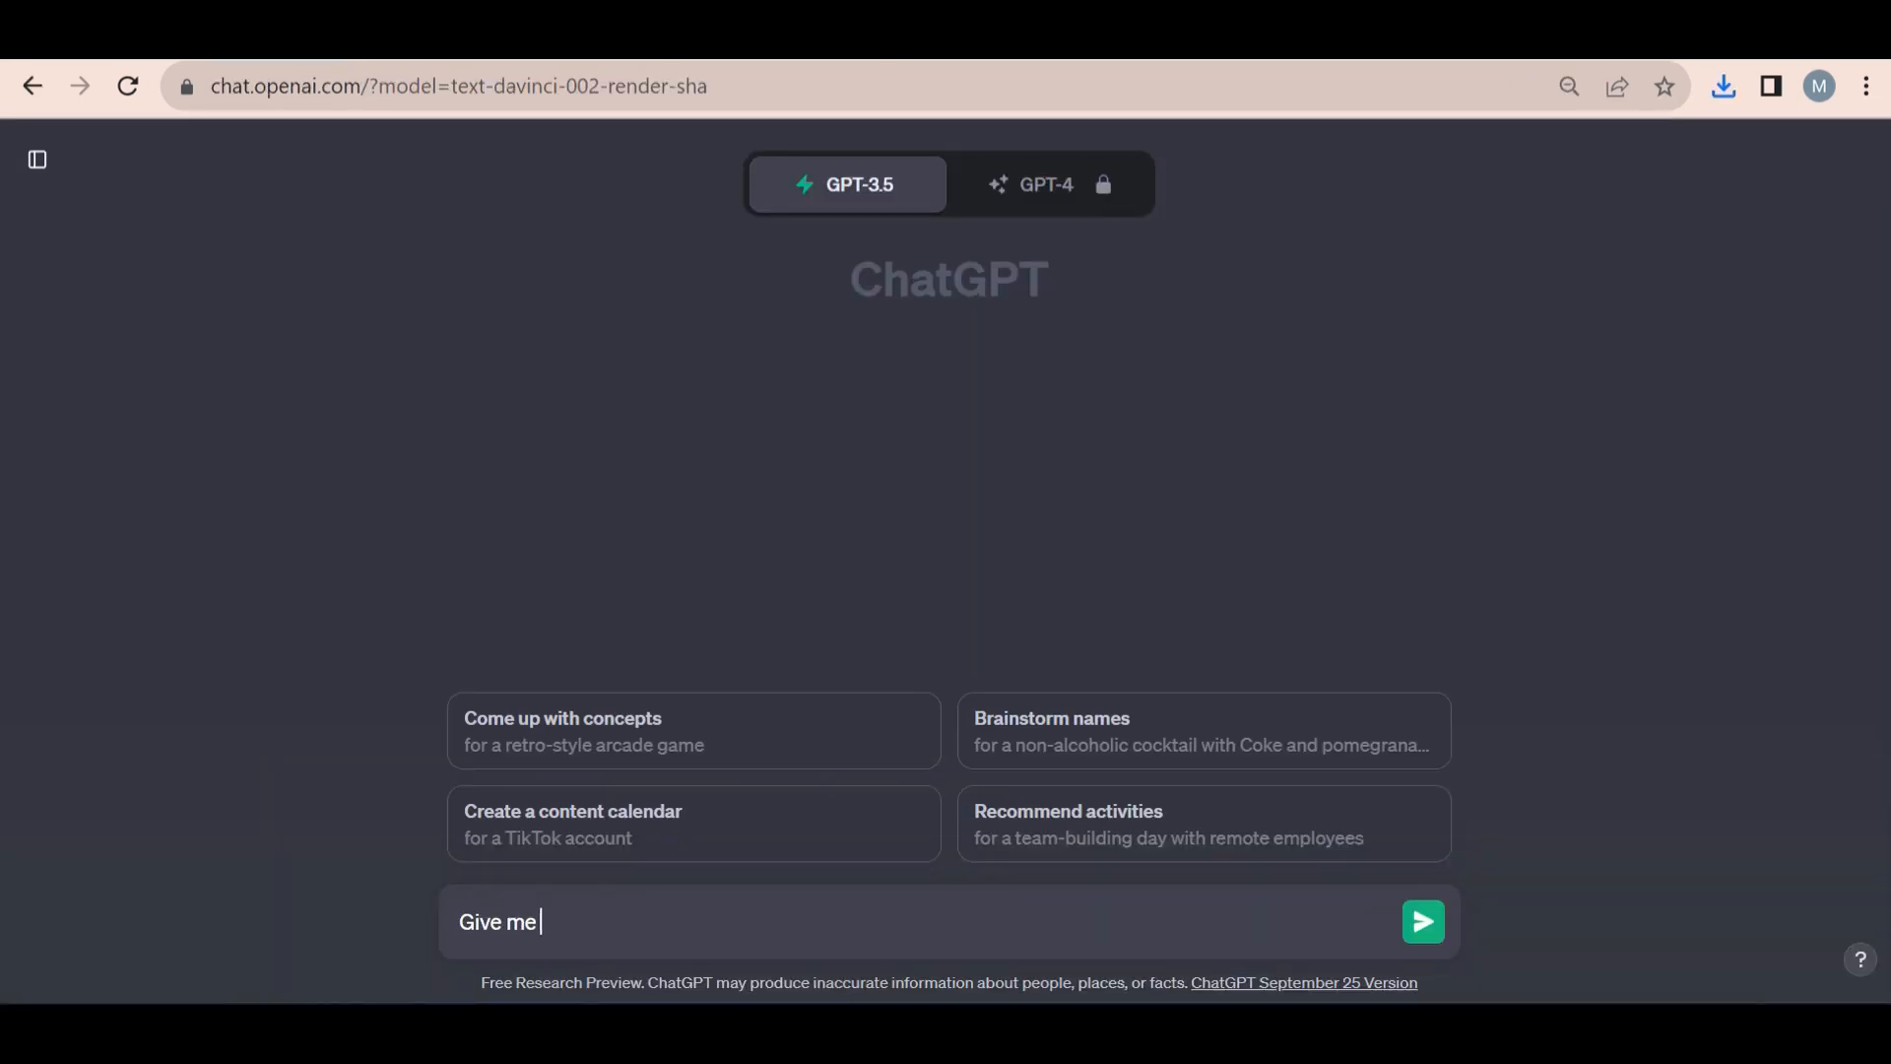
pyautogui.write('y ideas')
# Request story ideas, a script for The Quest for the Lost City, then the full story in paragraphs.
pyautogui.press('Return')
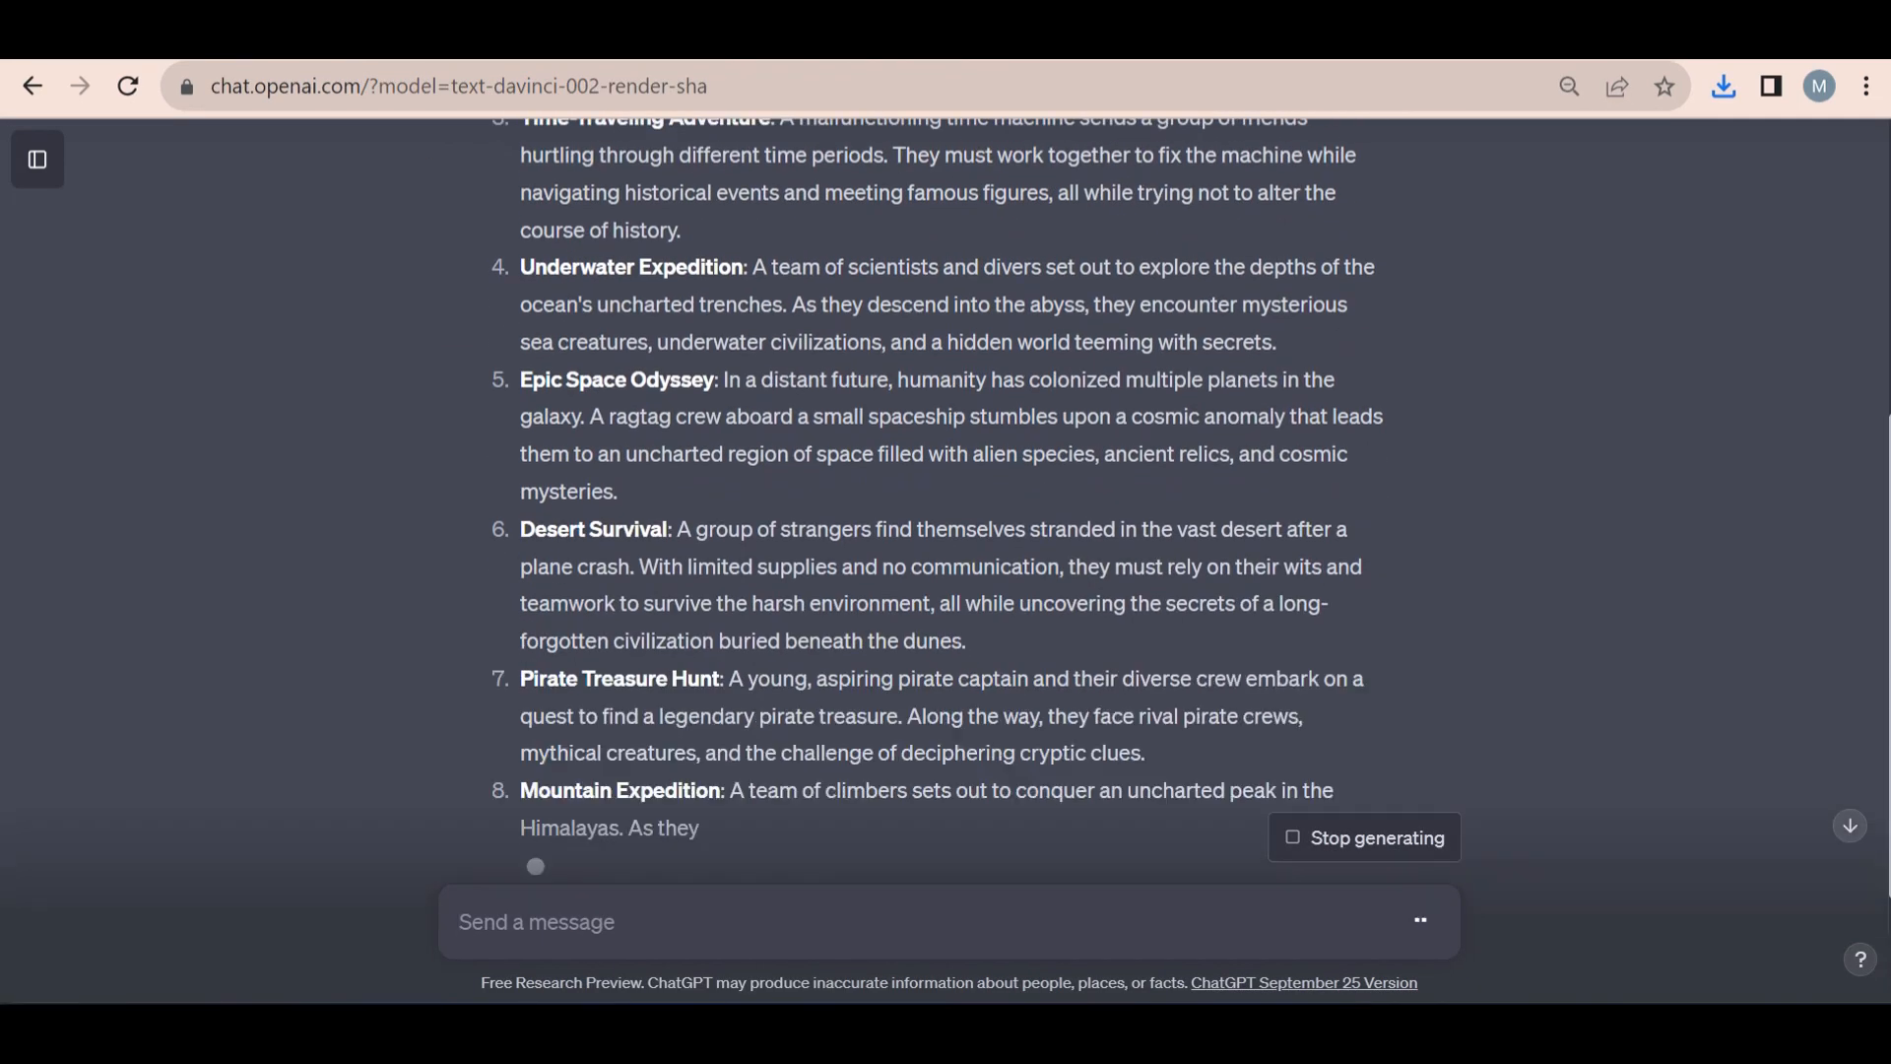
pyautogui.scroll(5, 945, 518)
pyautogui.tripleClick(591, 545)
pyautogui.hotkey('ctrl', 'c')
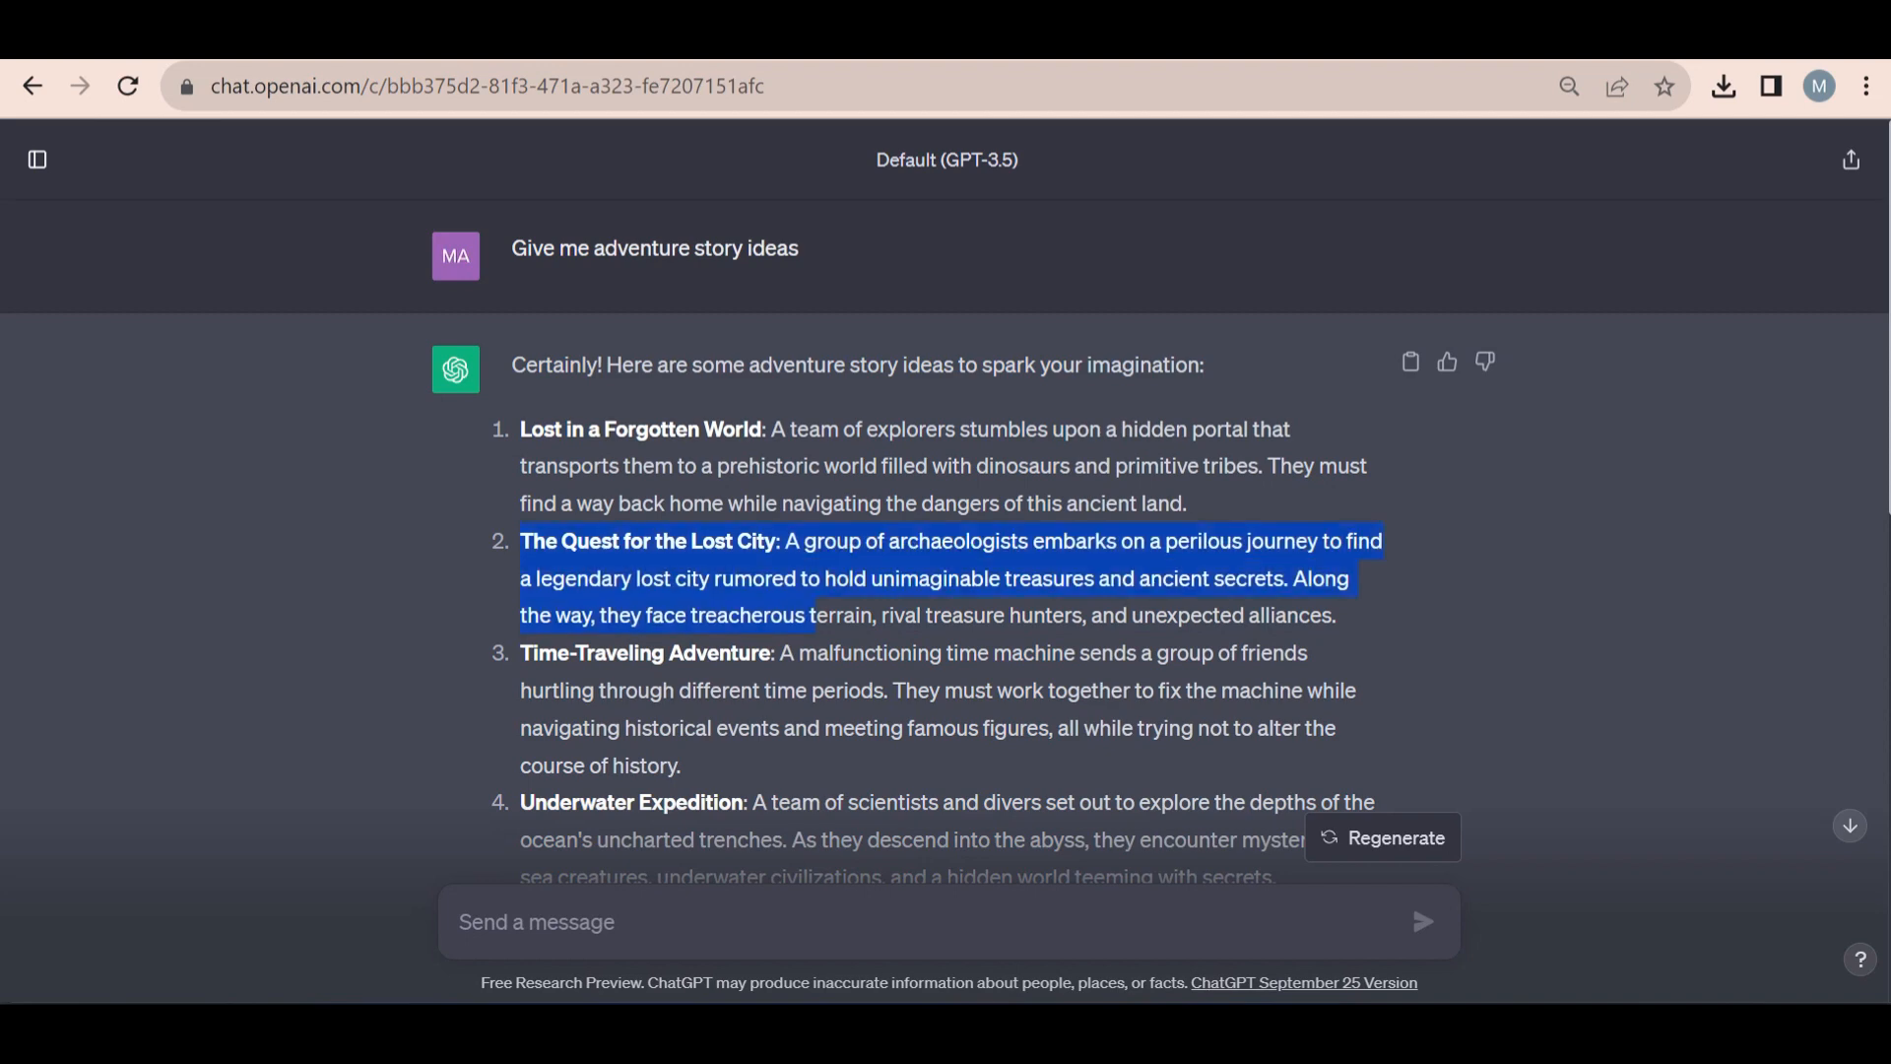
pyautogui.write('Give me a script for')
pyautogui.hotkey('ctrl', 'v')
pyautogui.press('Return')
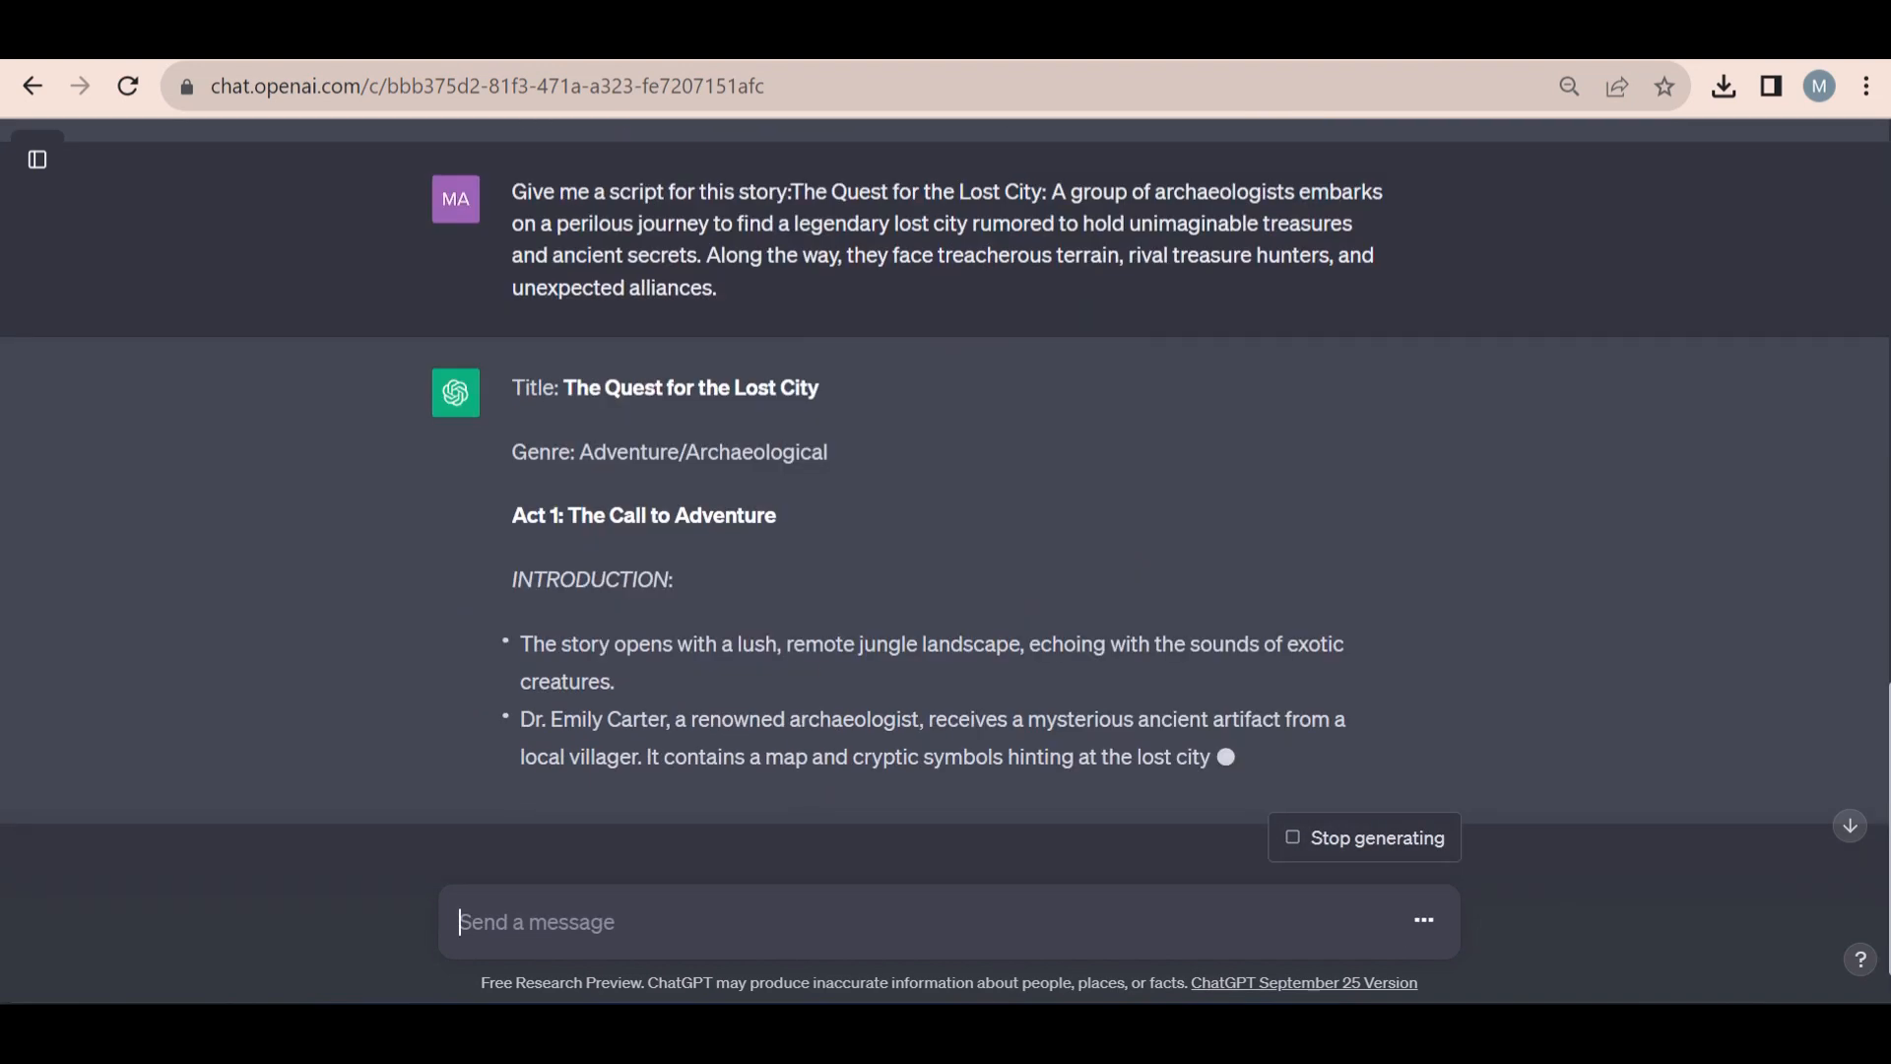
pyautogui.write('Wri')
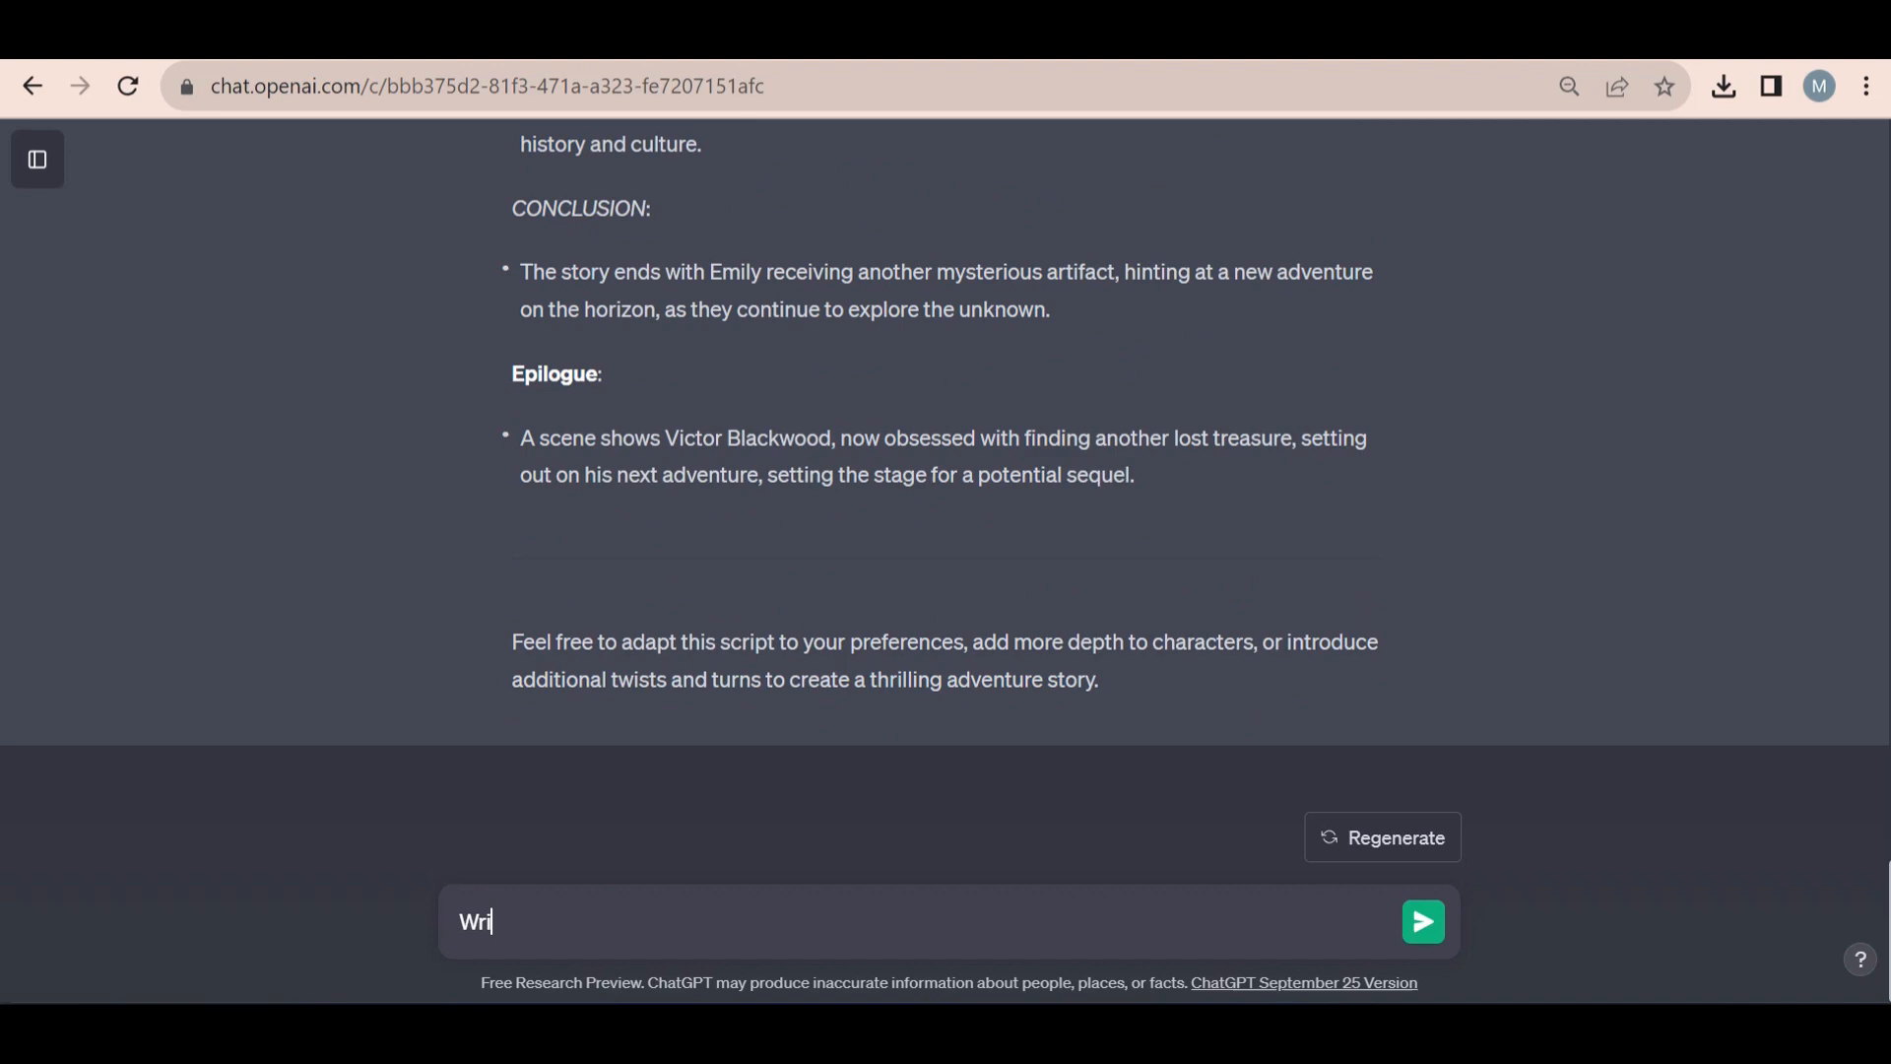
pyautogui.write('hs')
pyautogui.press('Return')
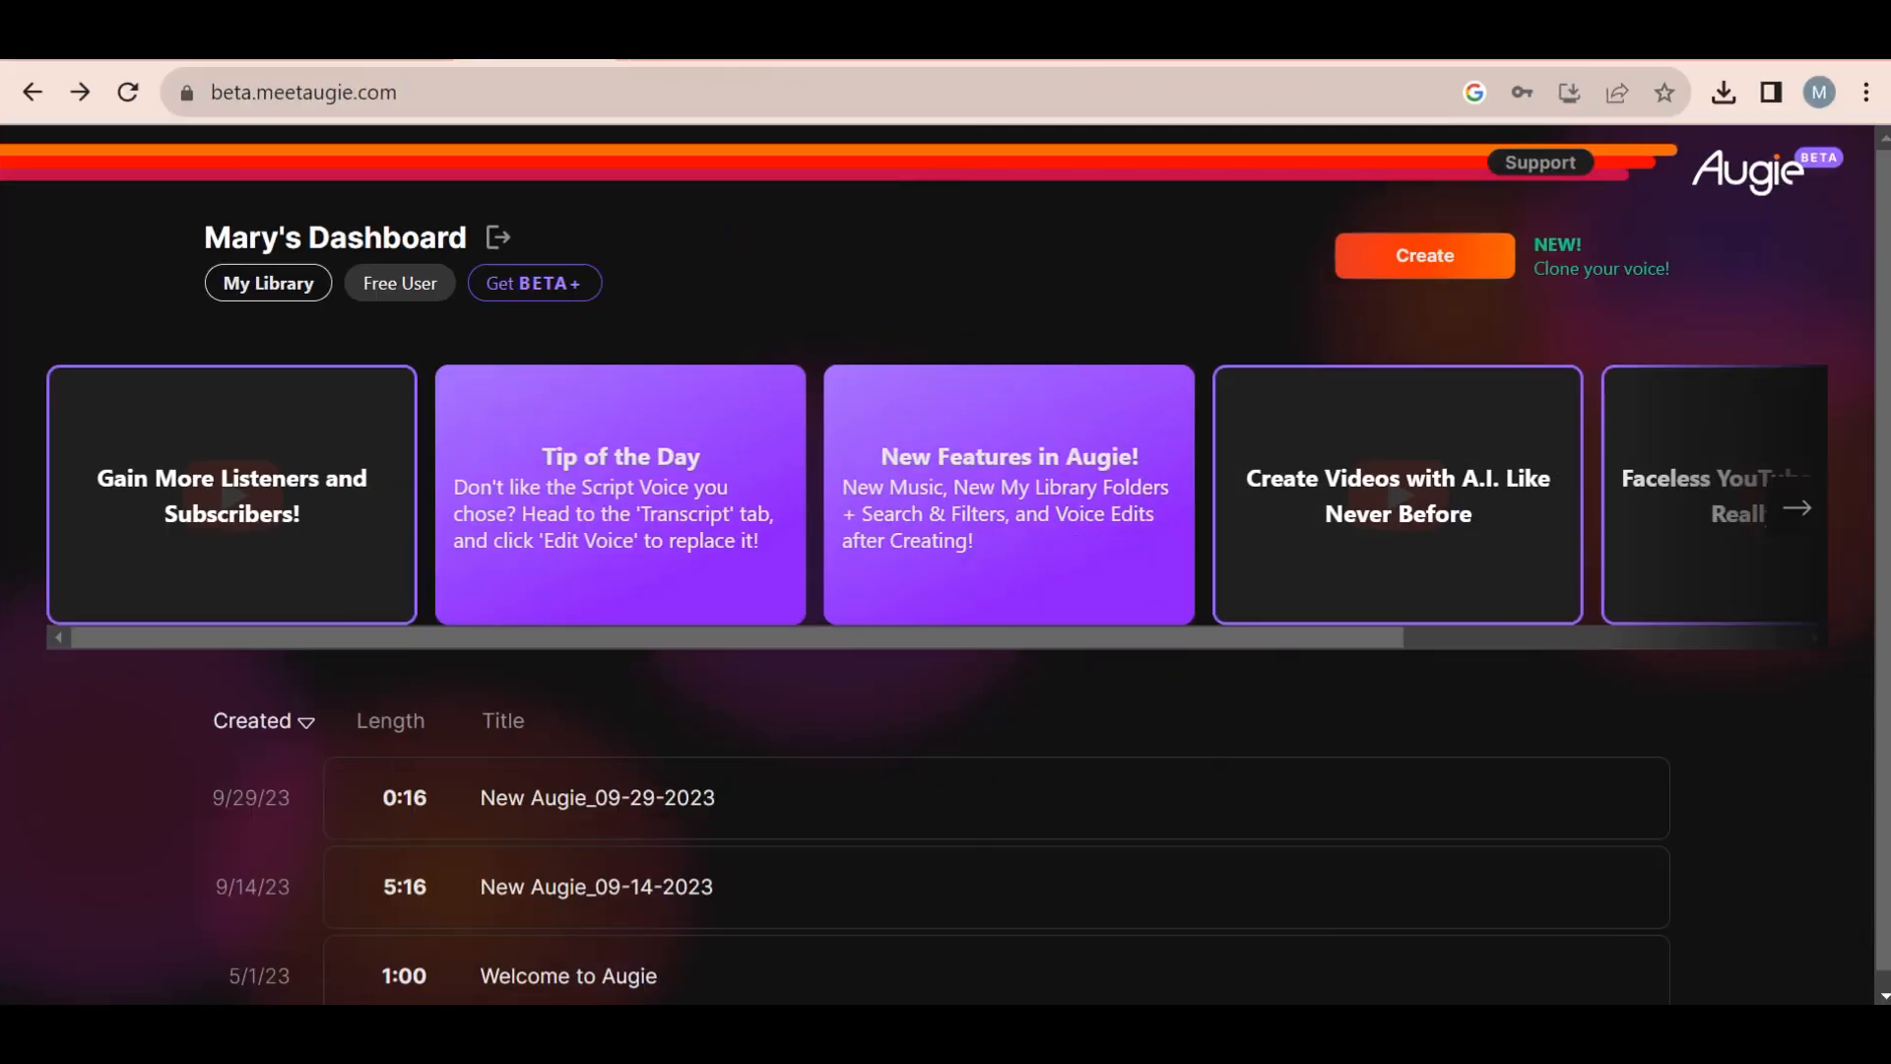
# Start an Augie video from an existing script and proceed to the script editor.
pyautogui.click(949, 473)
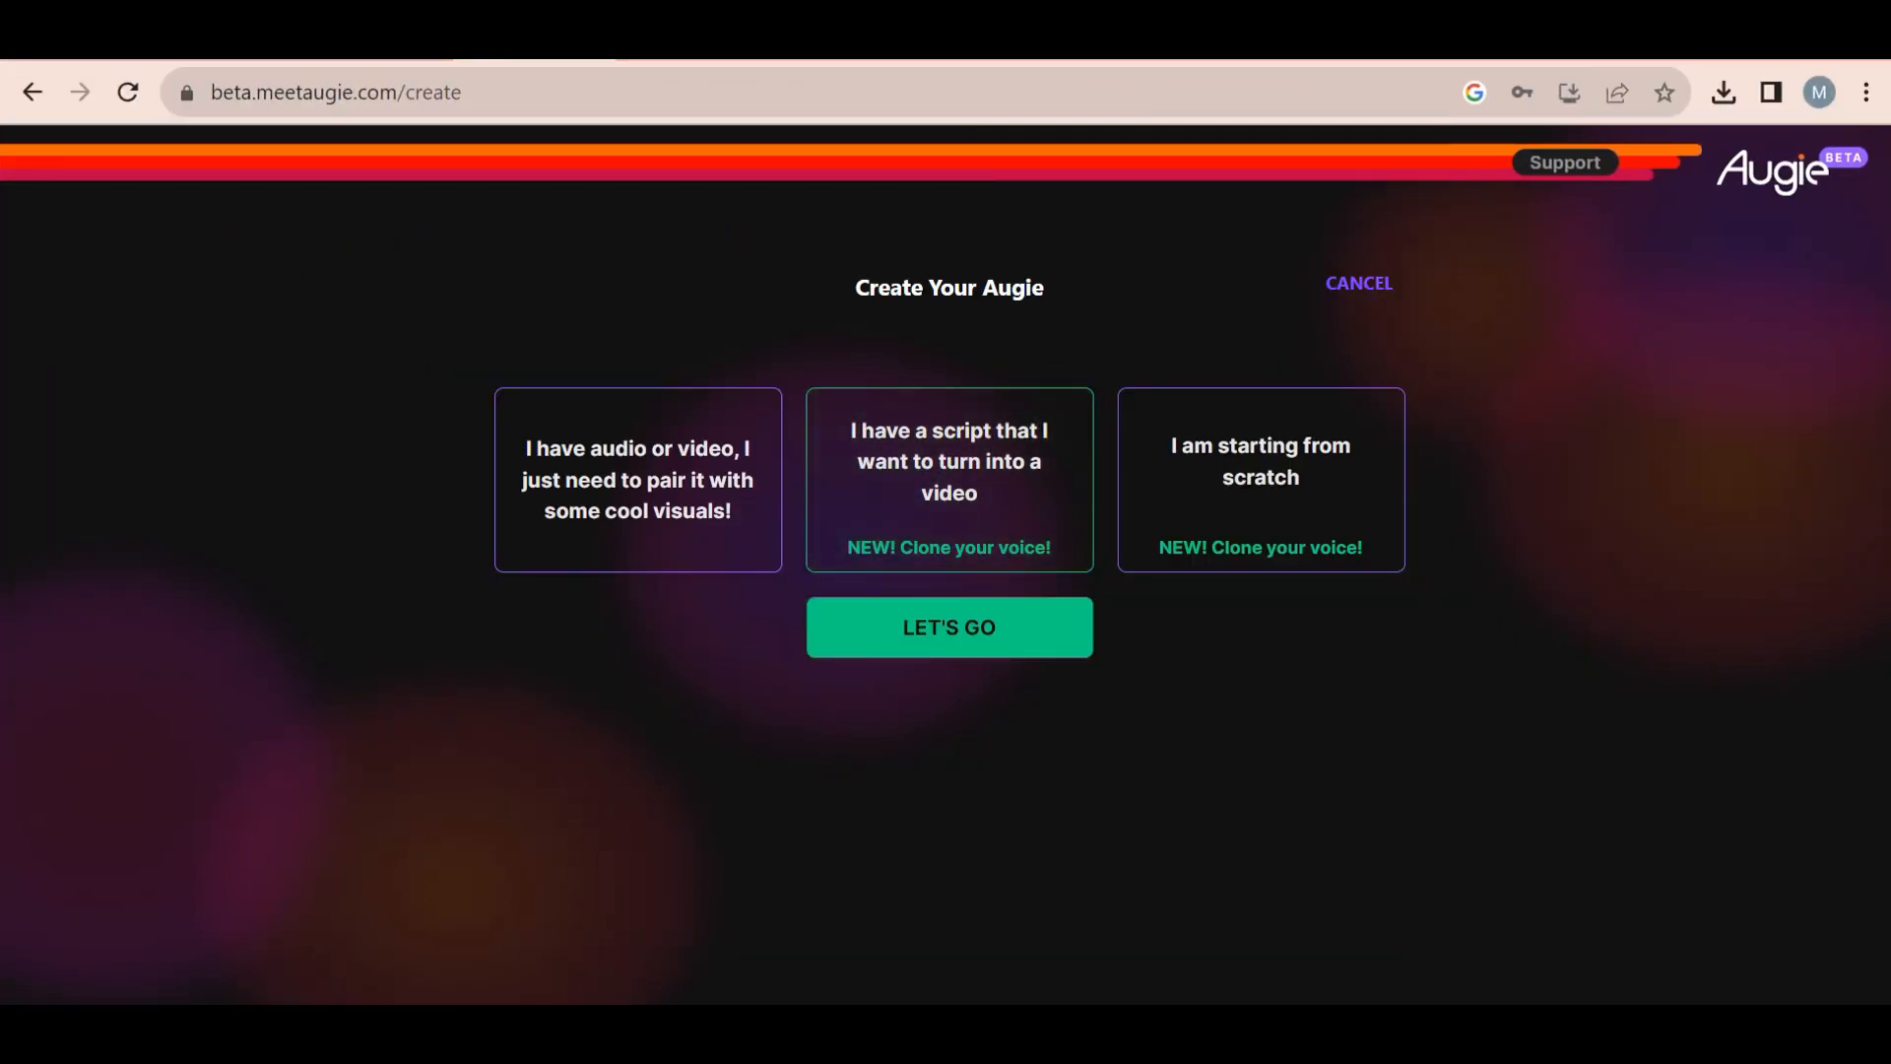
pyautogui.click(949, 625)
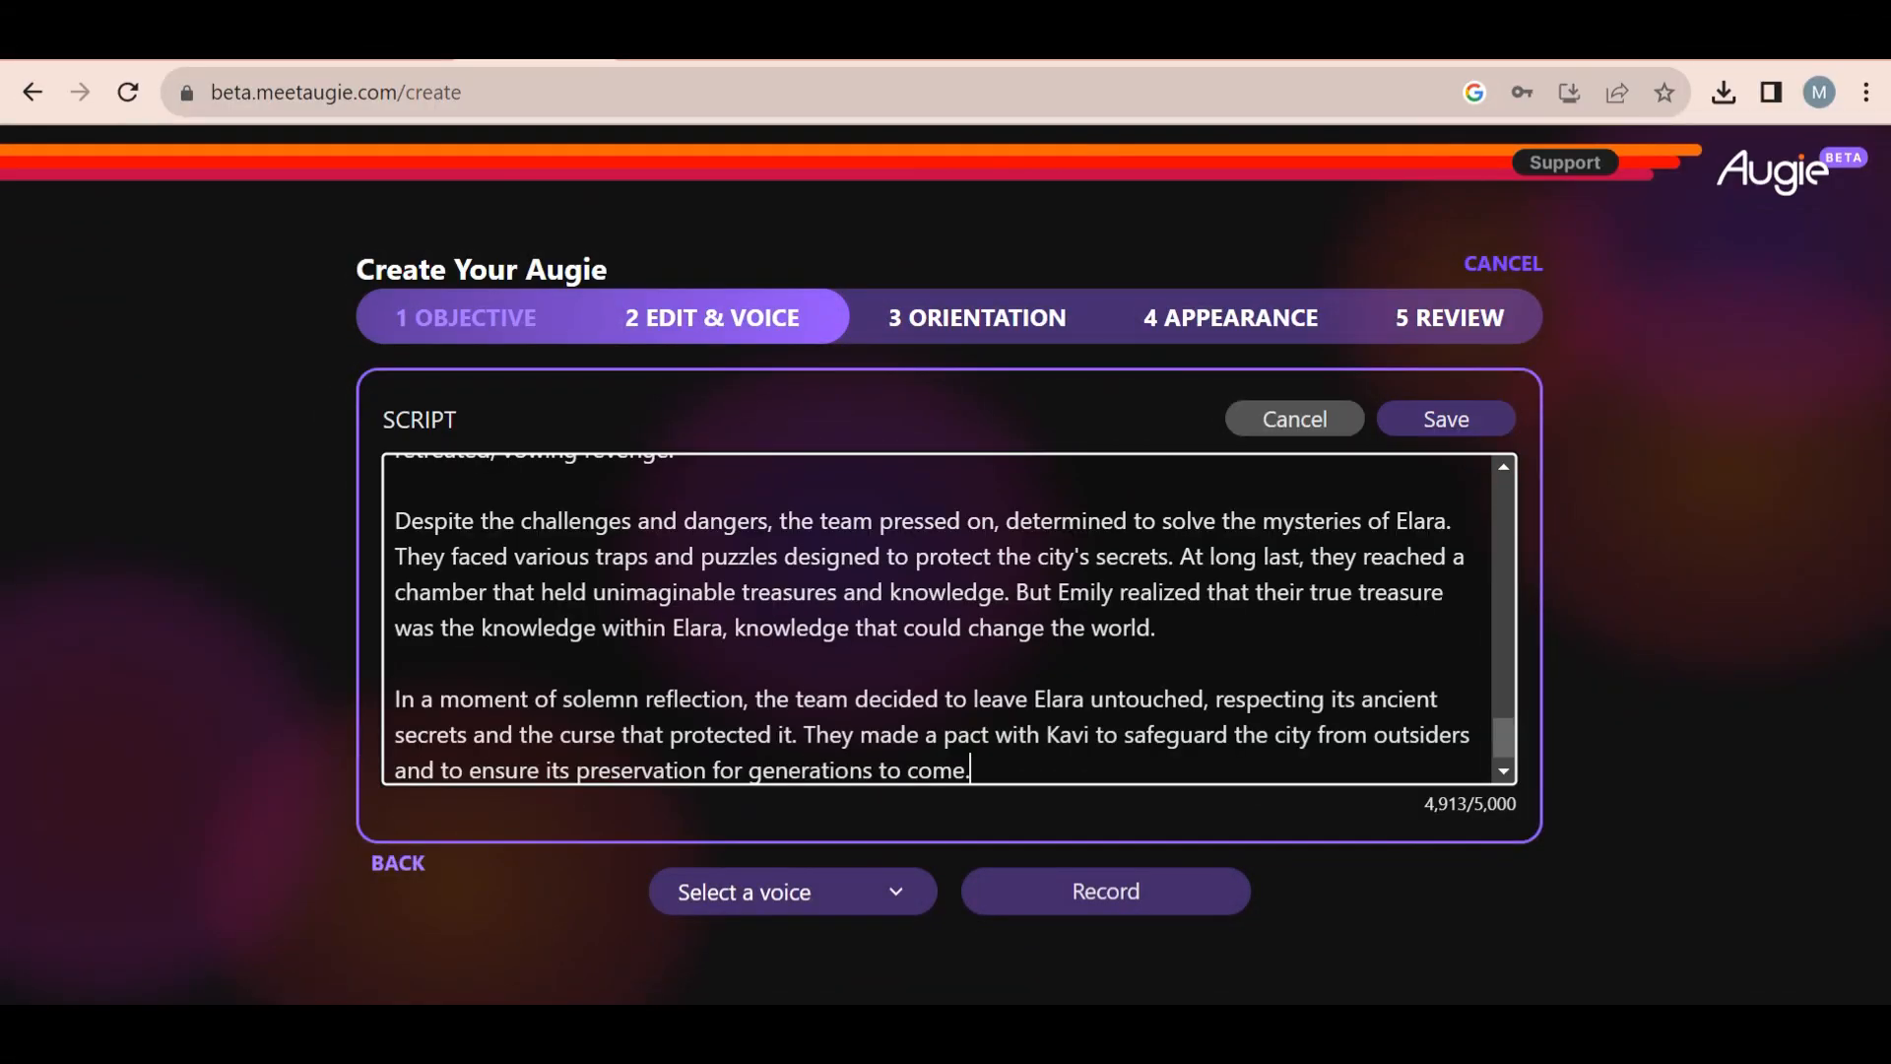
# Choose Emily as the narrator voice for the pasted story.
pyautogui.click(791, 891)
pyautogui.scroll(3, 909, 591)
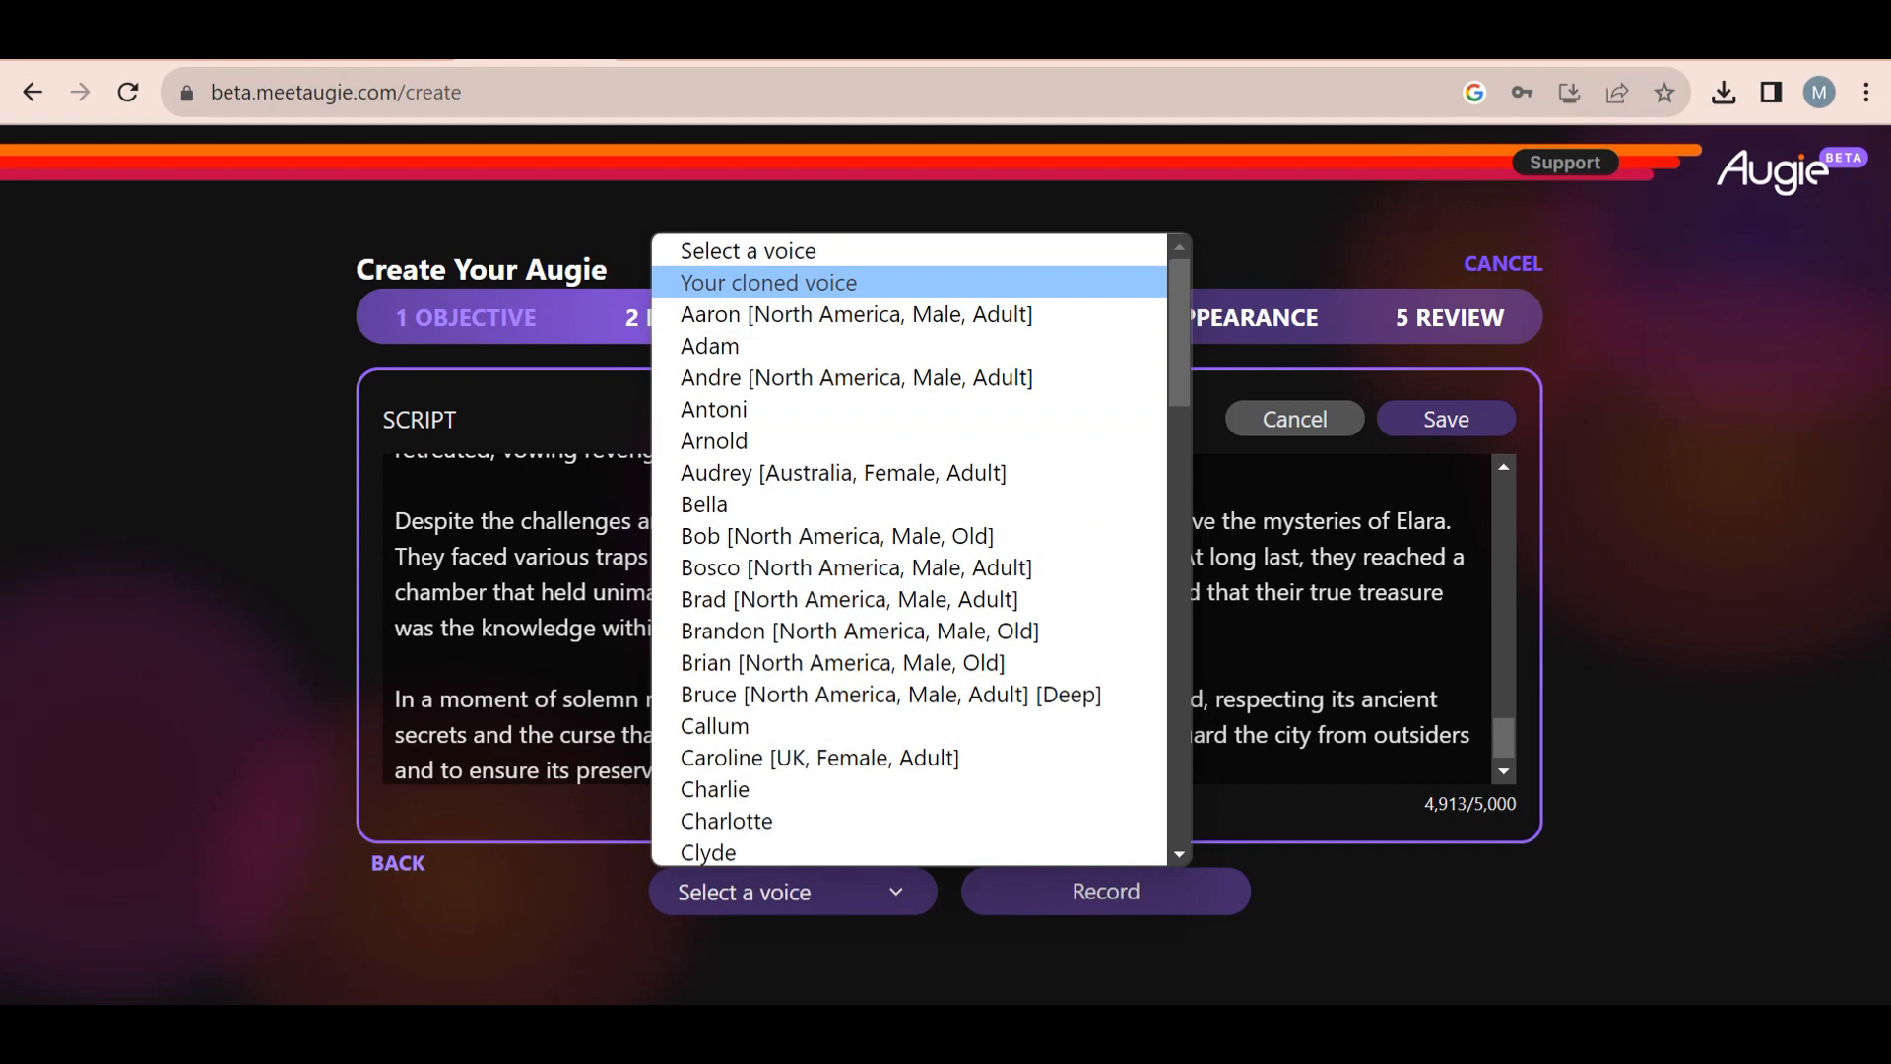
pyautogui.press('Down')
pyautogui.press('Down')
pyautogui.press('Down')
pyautogui.press('Down')
pyautogui.scroll(-8, 909, 591)
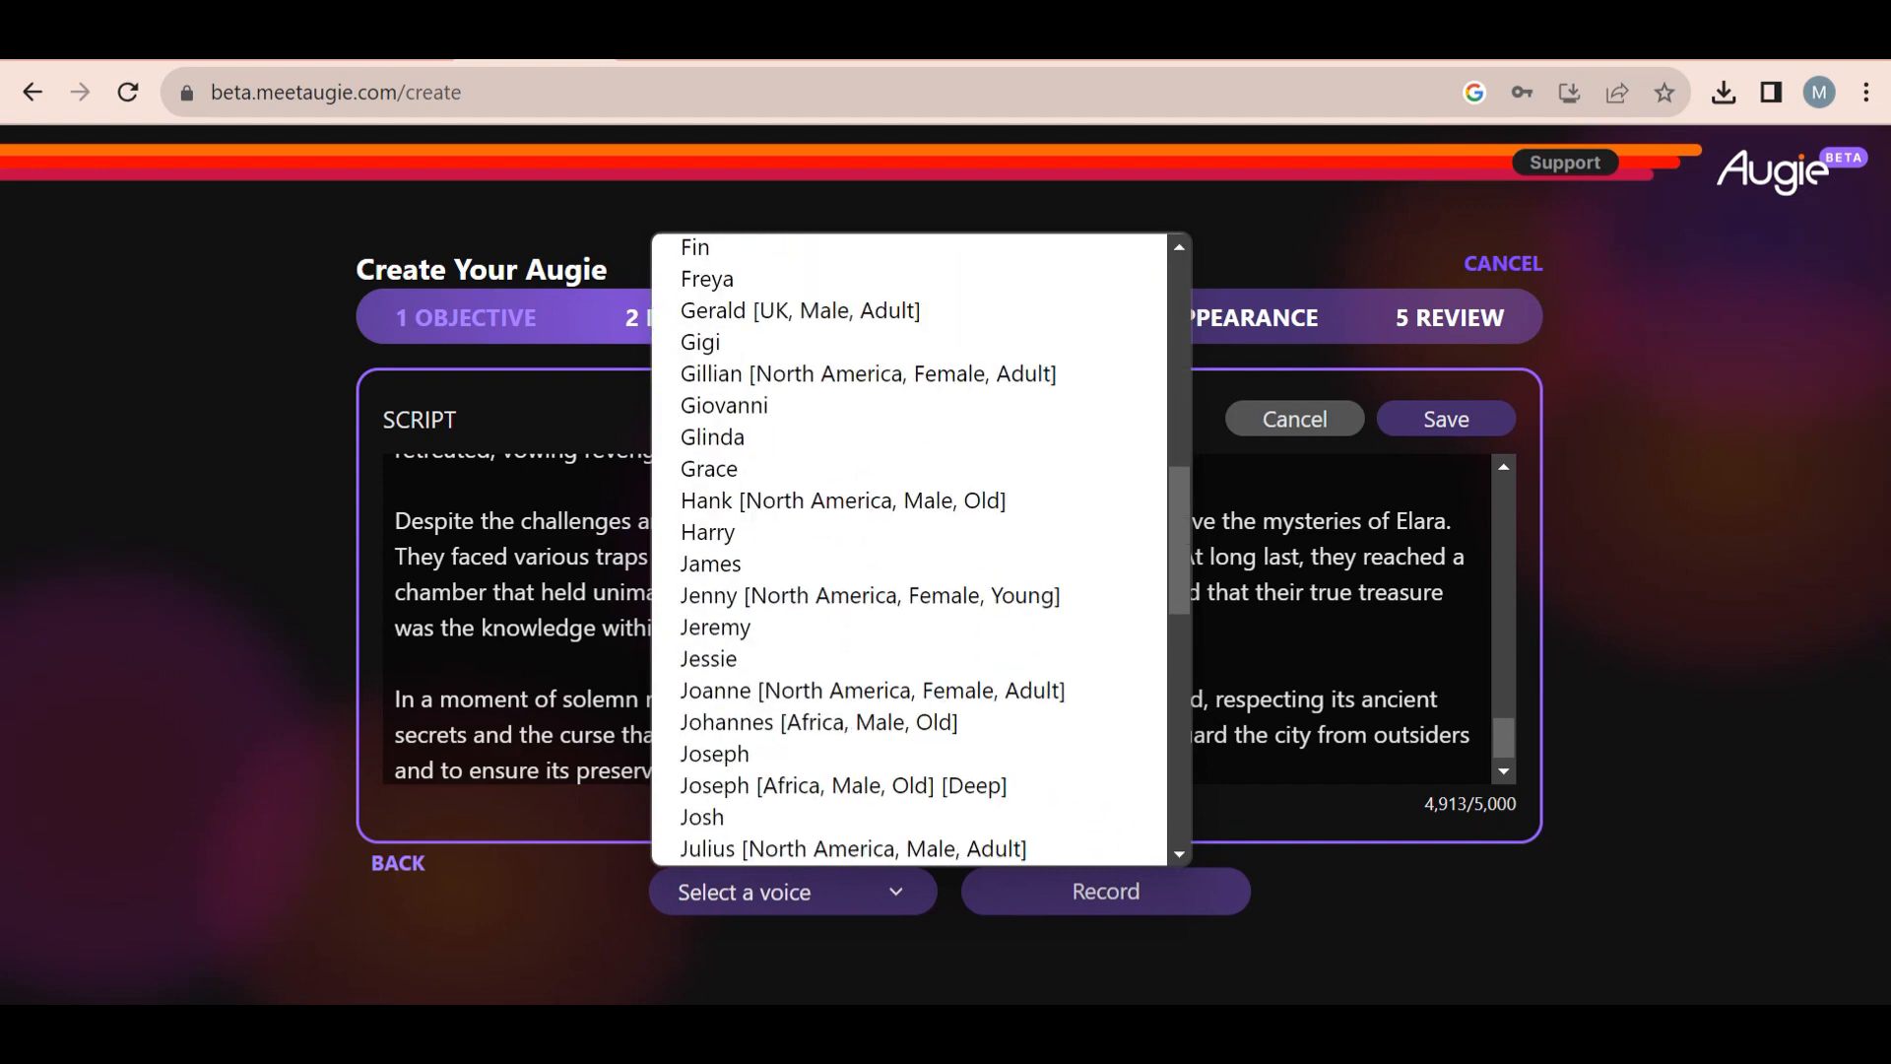
pyautogui.press('Down')
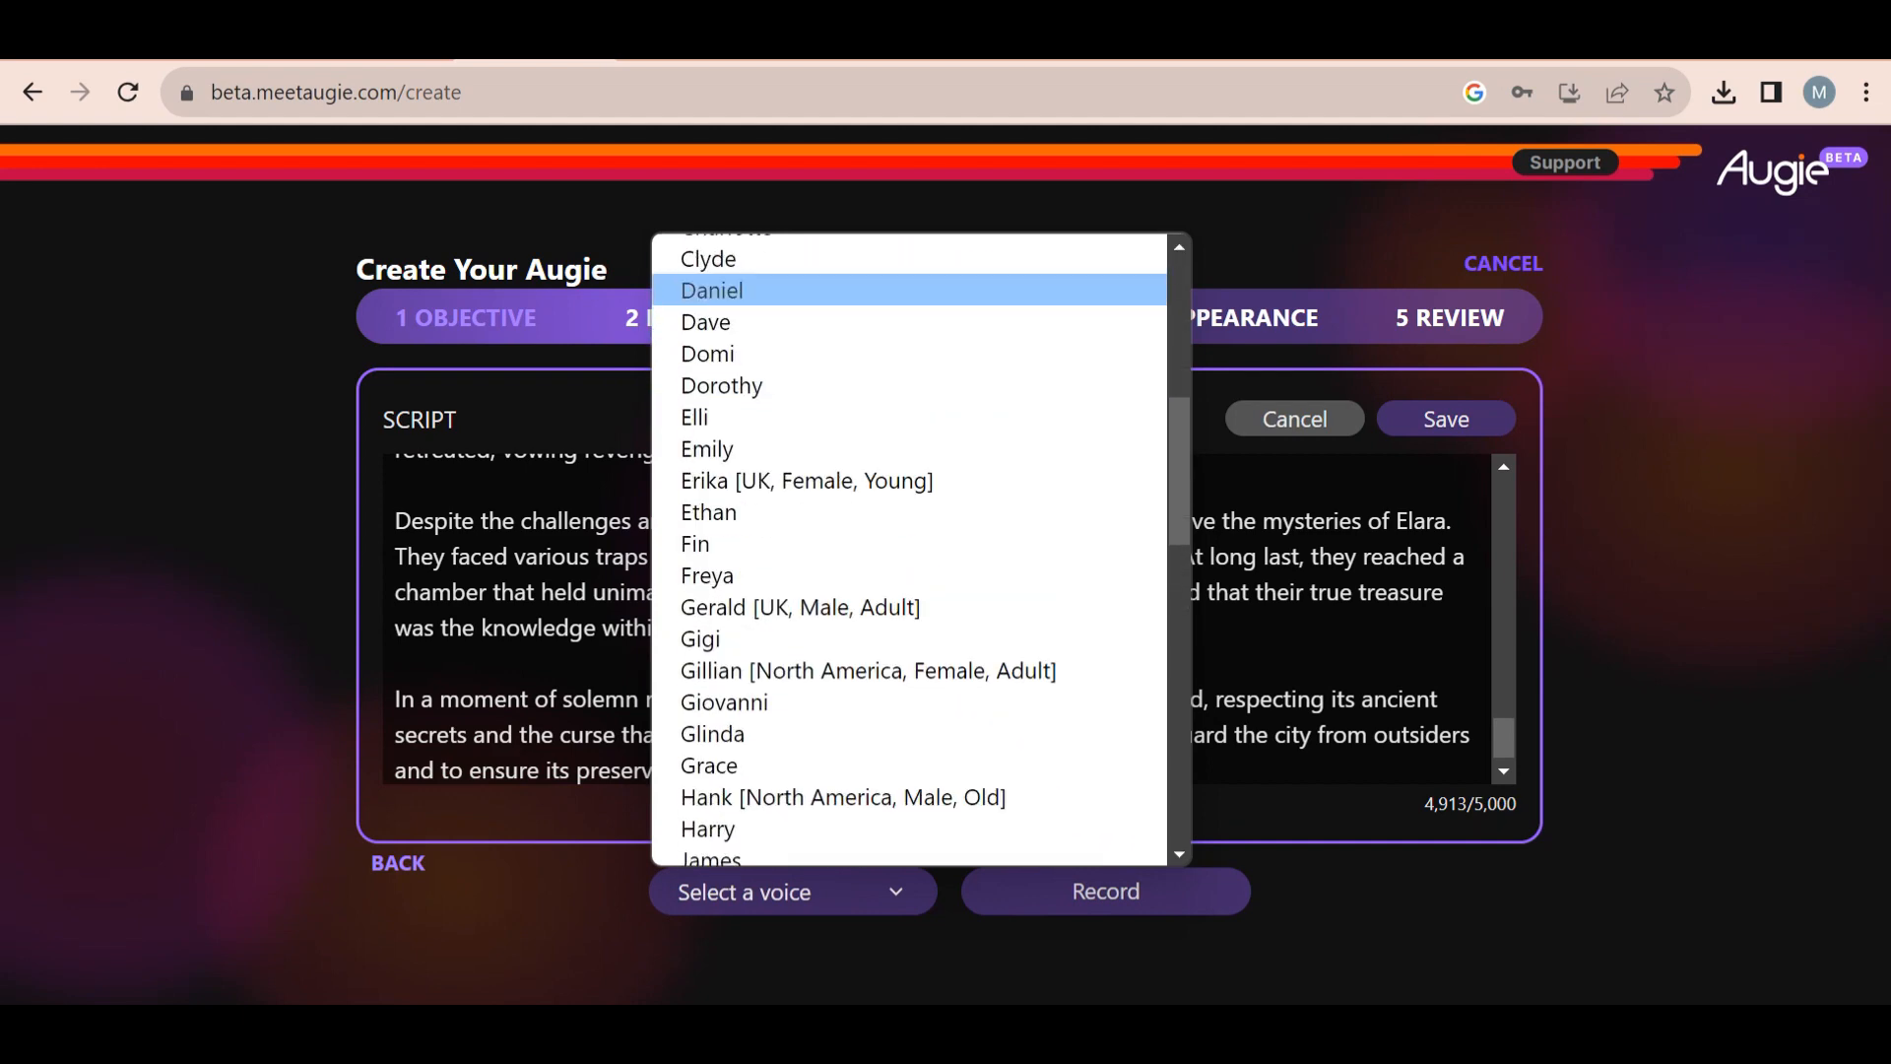
pyautogui.click(909, 447)
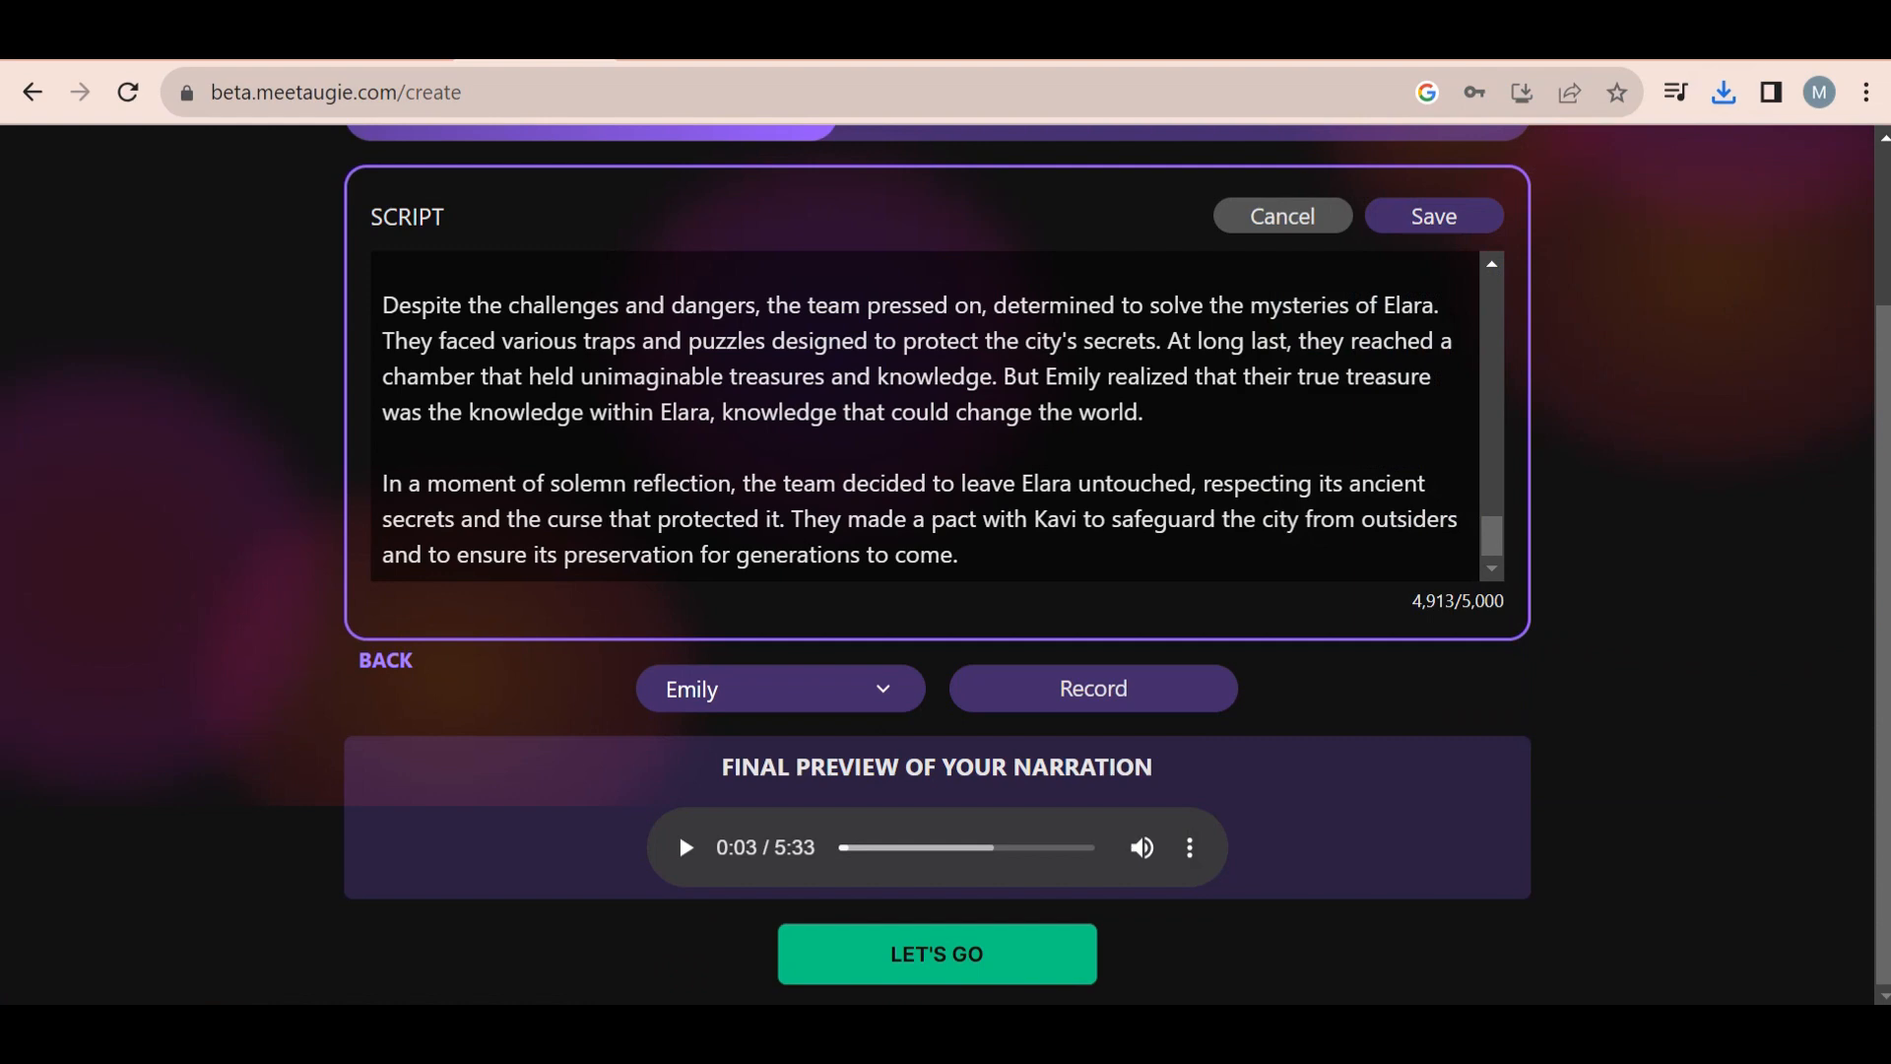
# Download the narration and play back the assembled narration track in CapCut.
pyautogui.click(1189, 847)
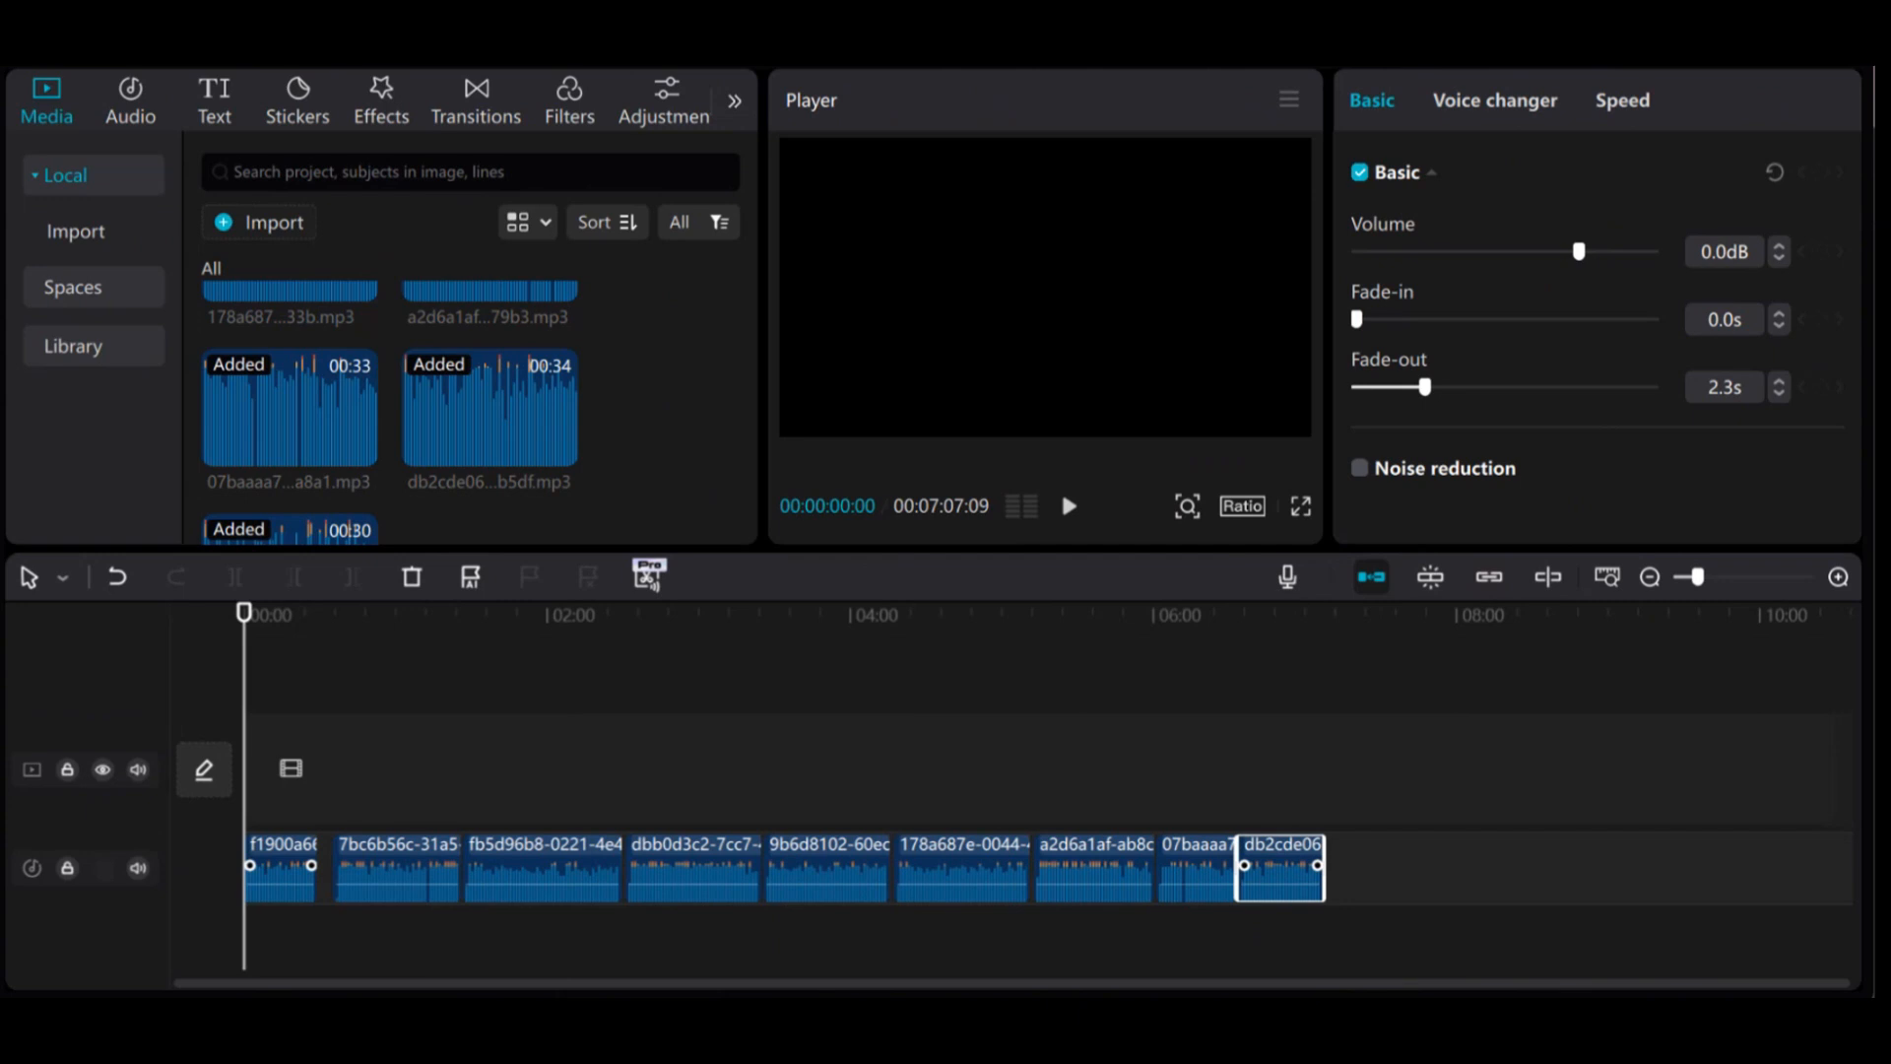
pyautogui.click(1068, 505)
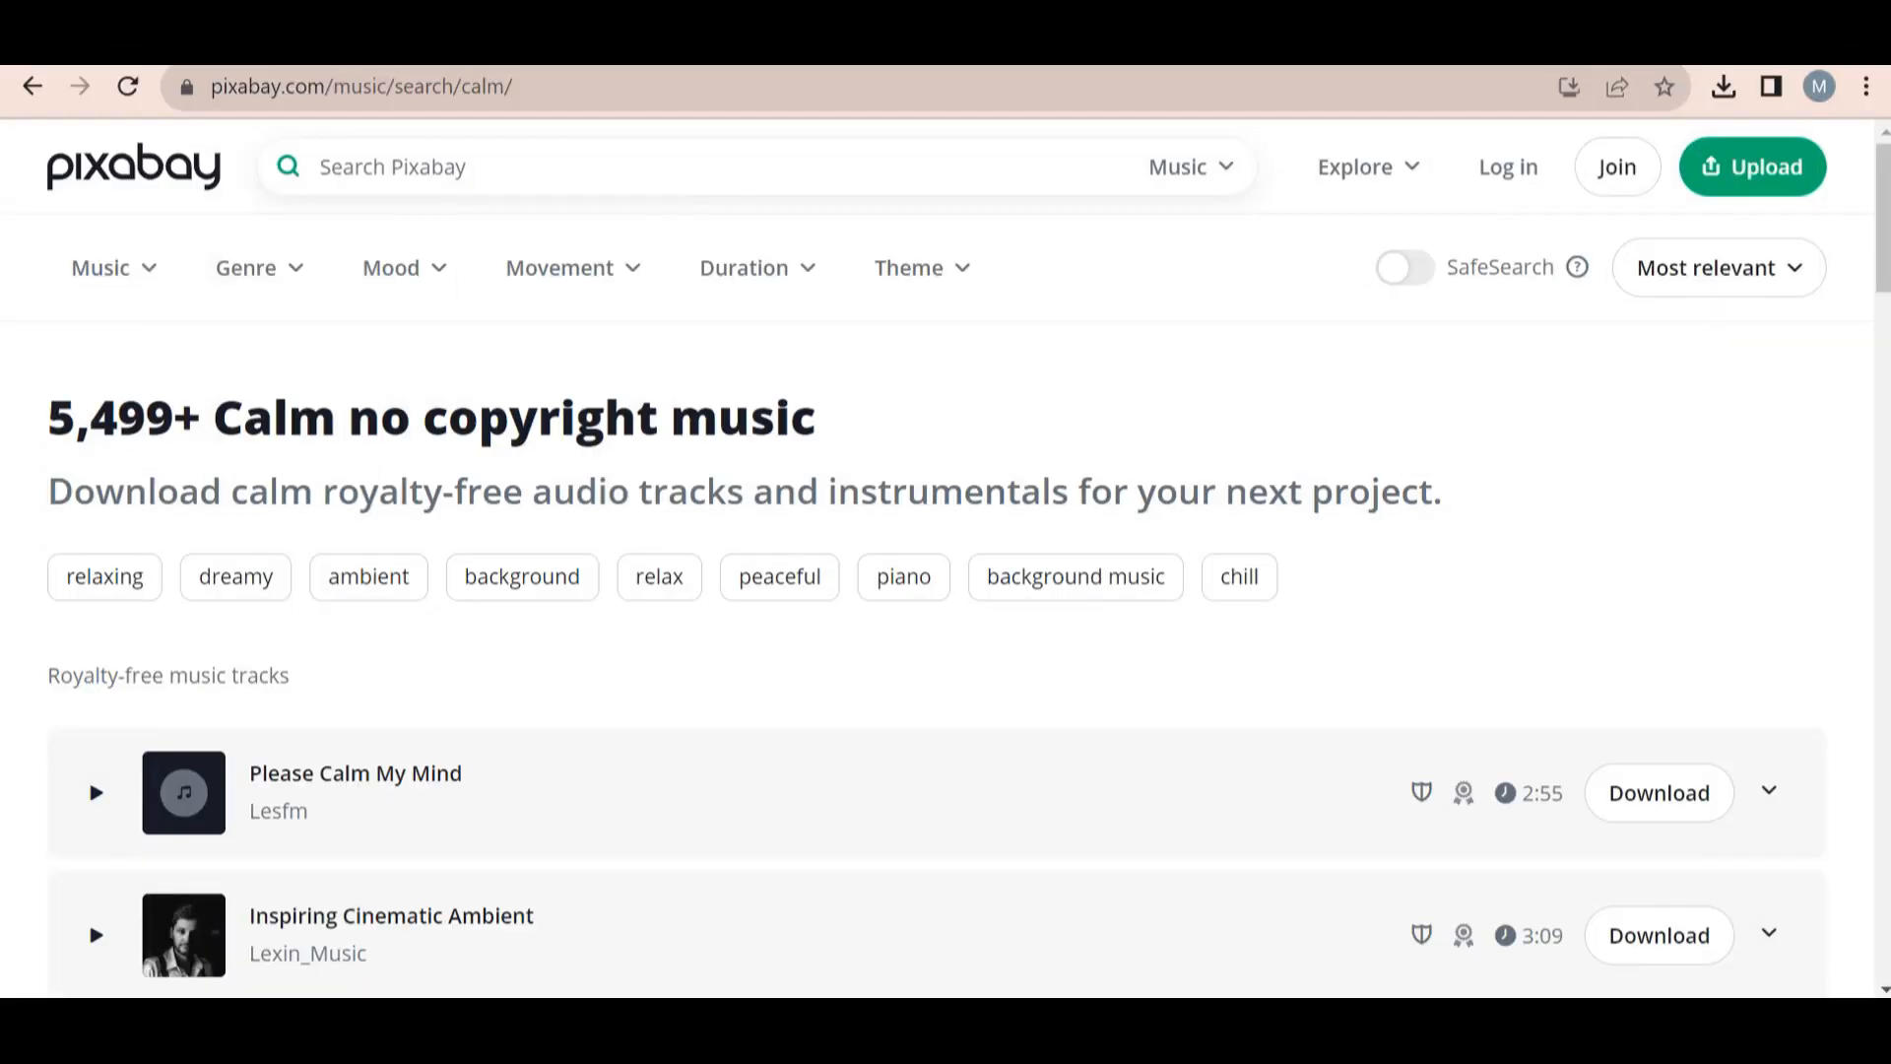
pyautogui.write('meditation')
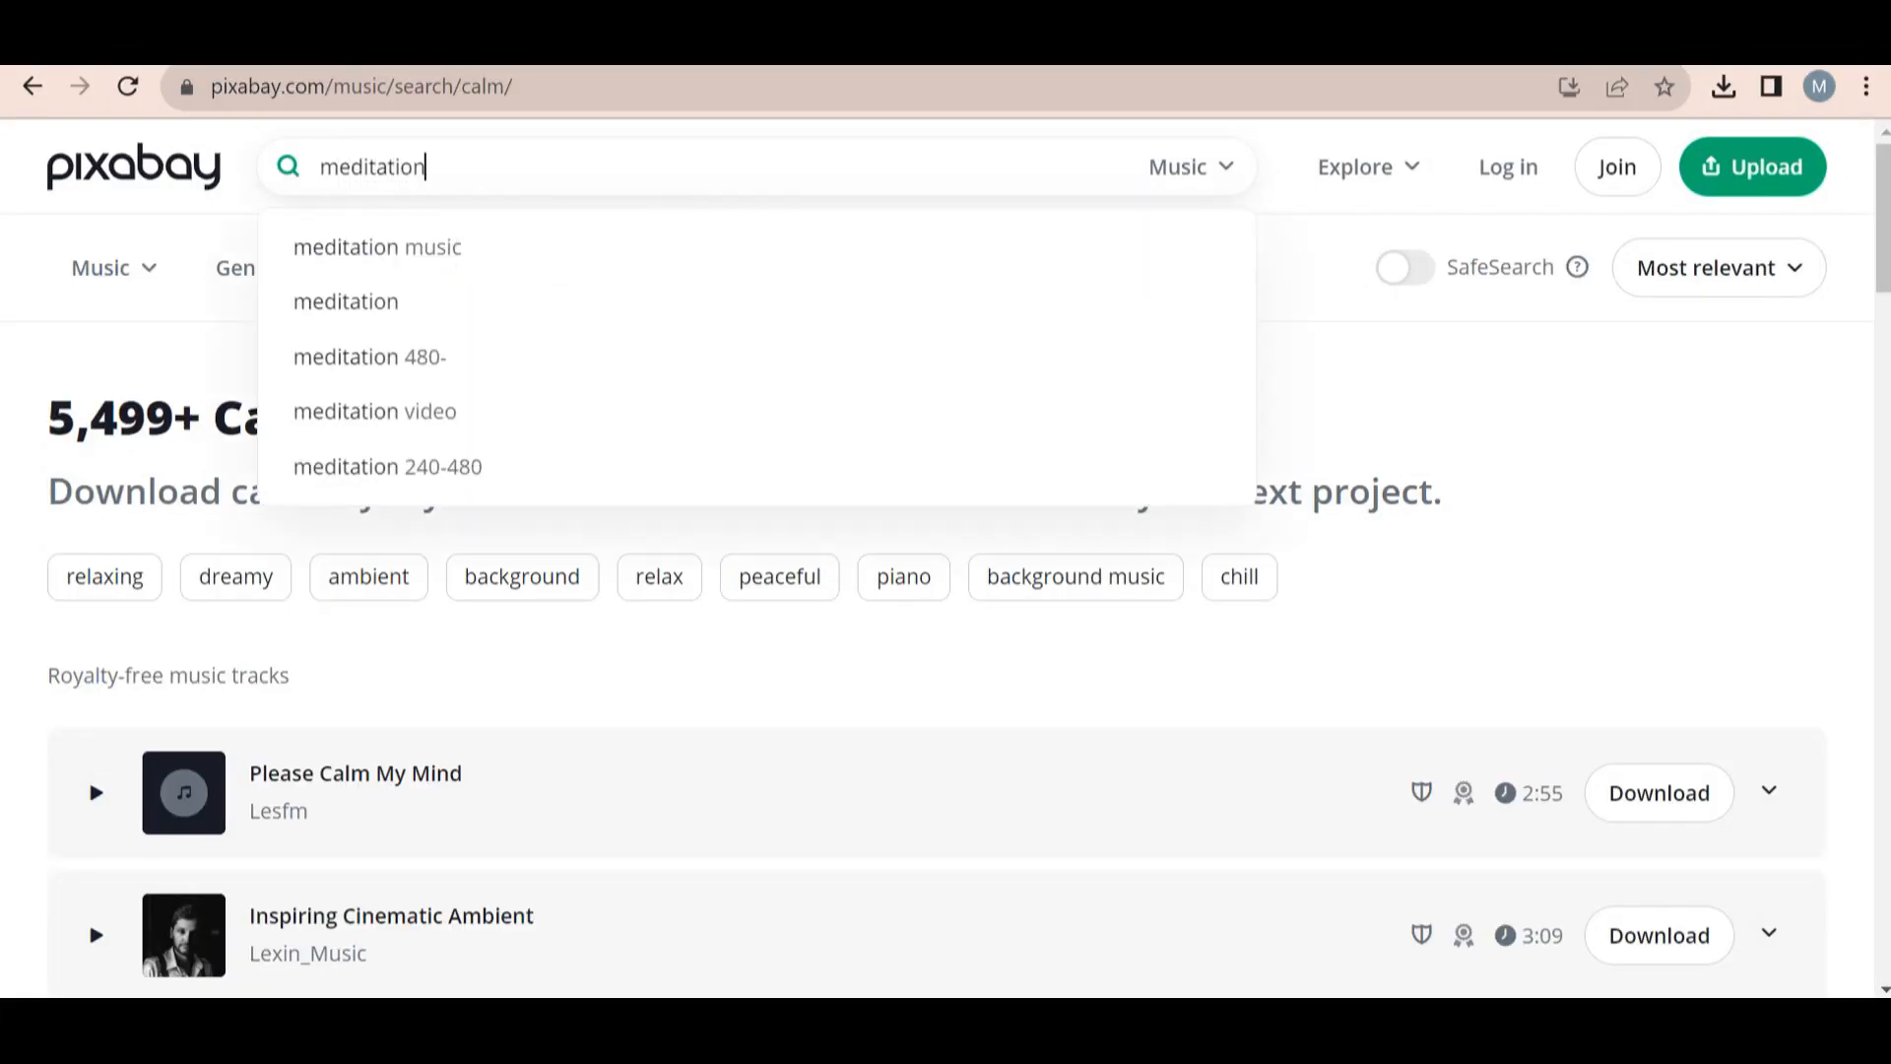
# Search Pixabay for meditation music and download the Autumn Sky Meditation track.
pyautogui.press('Return')
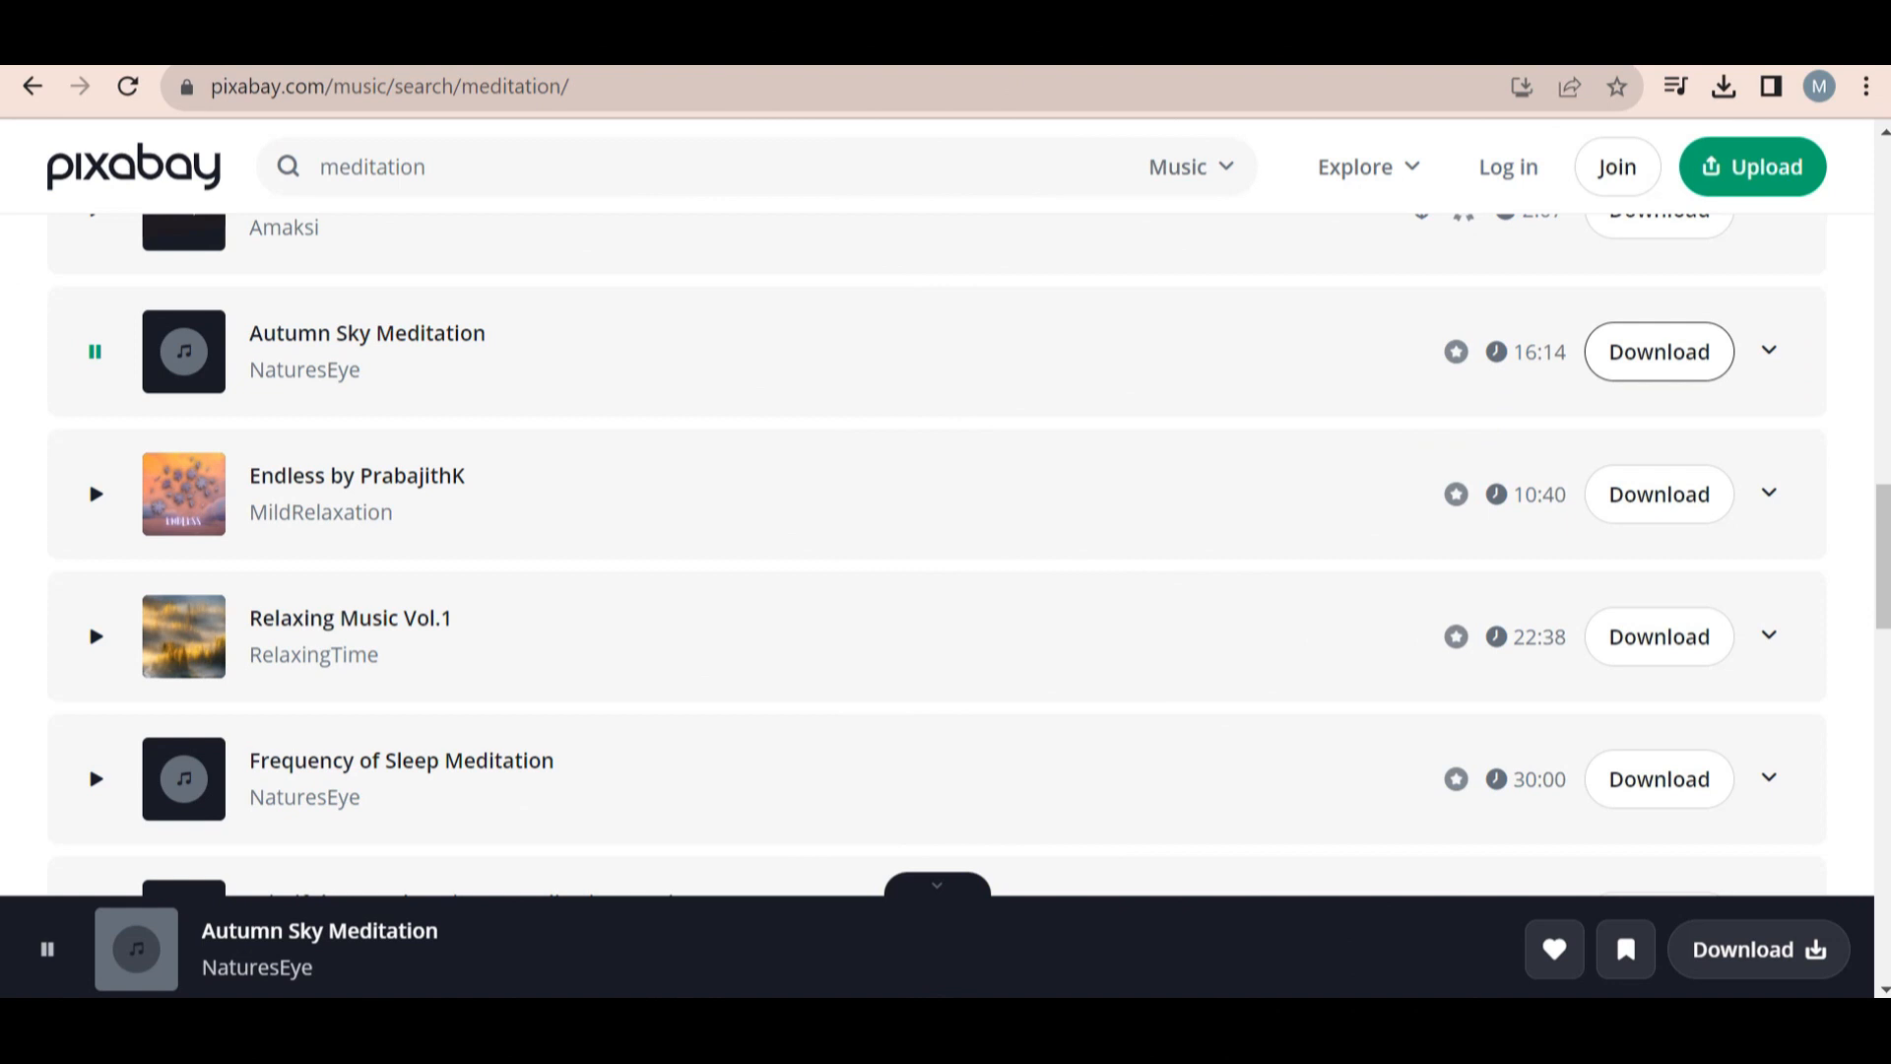
pyautogui.click(1659, 351)
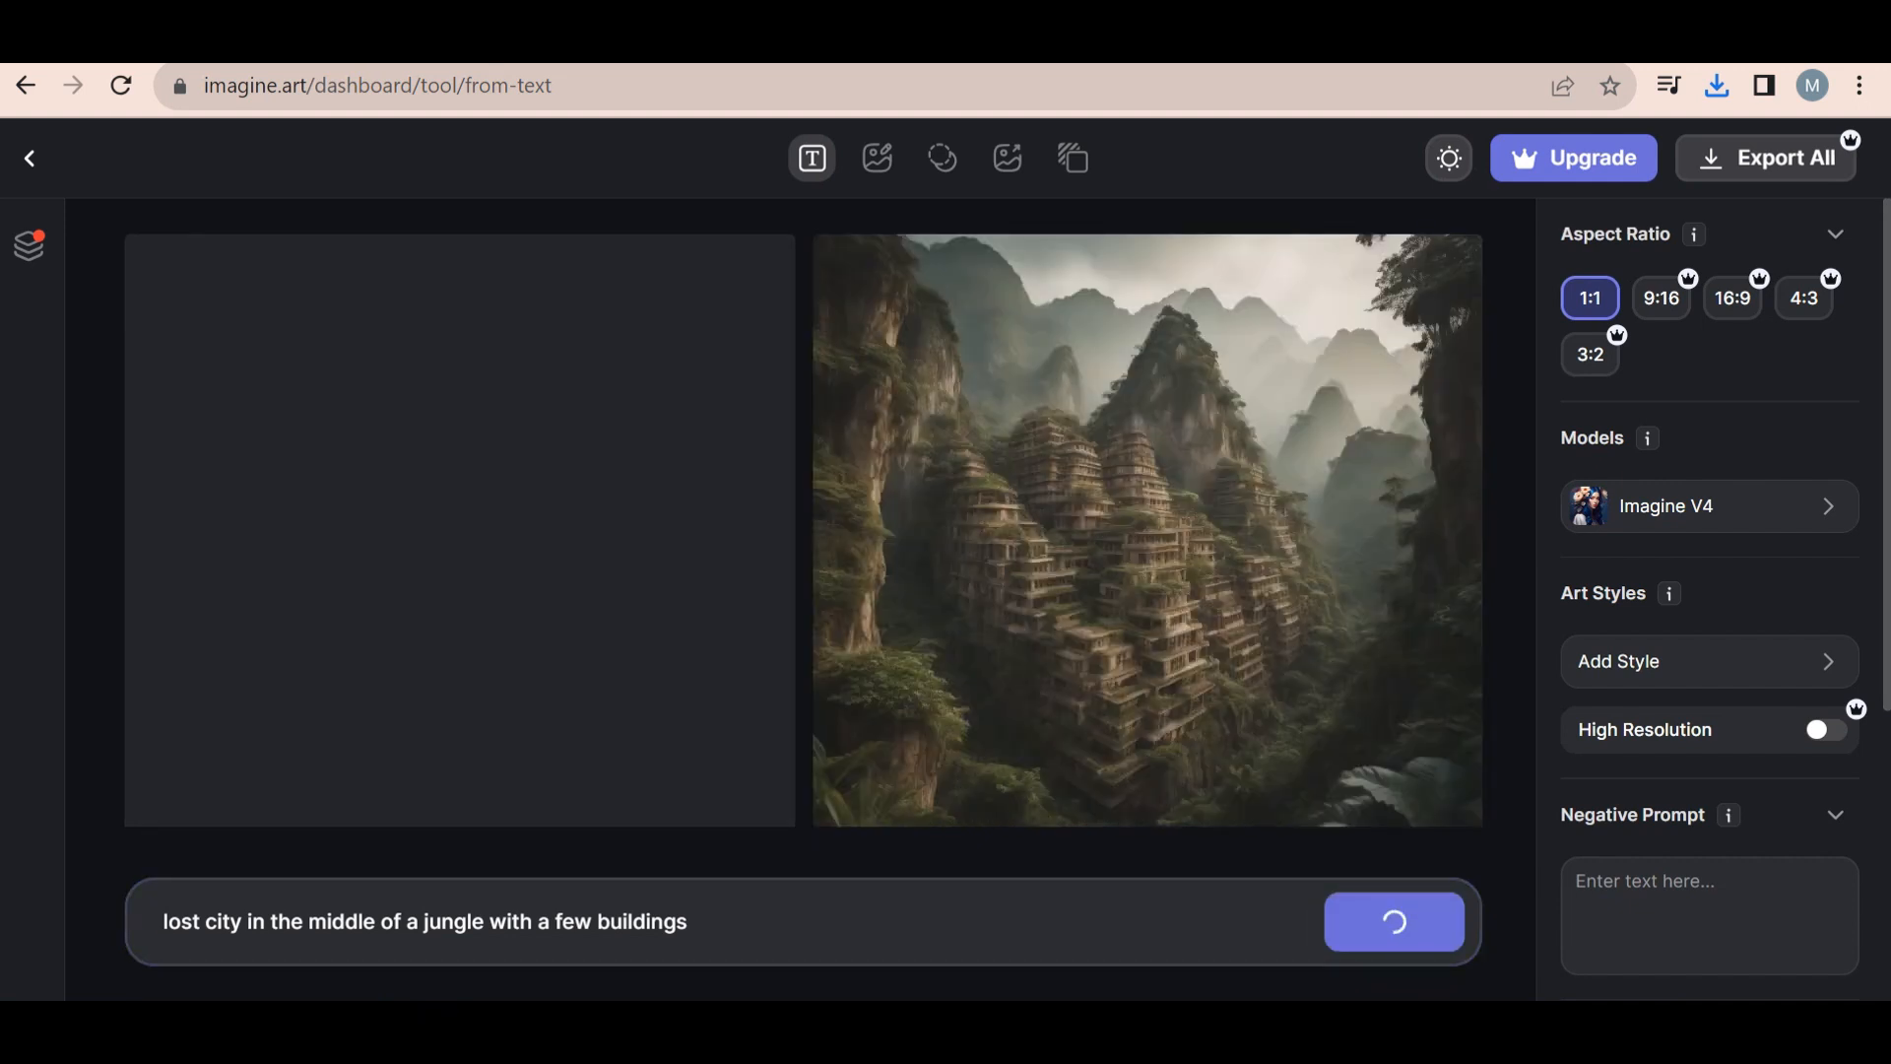
# Download the jungle lost-city images, generating and saving another batch.
pyautogui.click(754, 277)
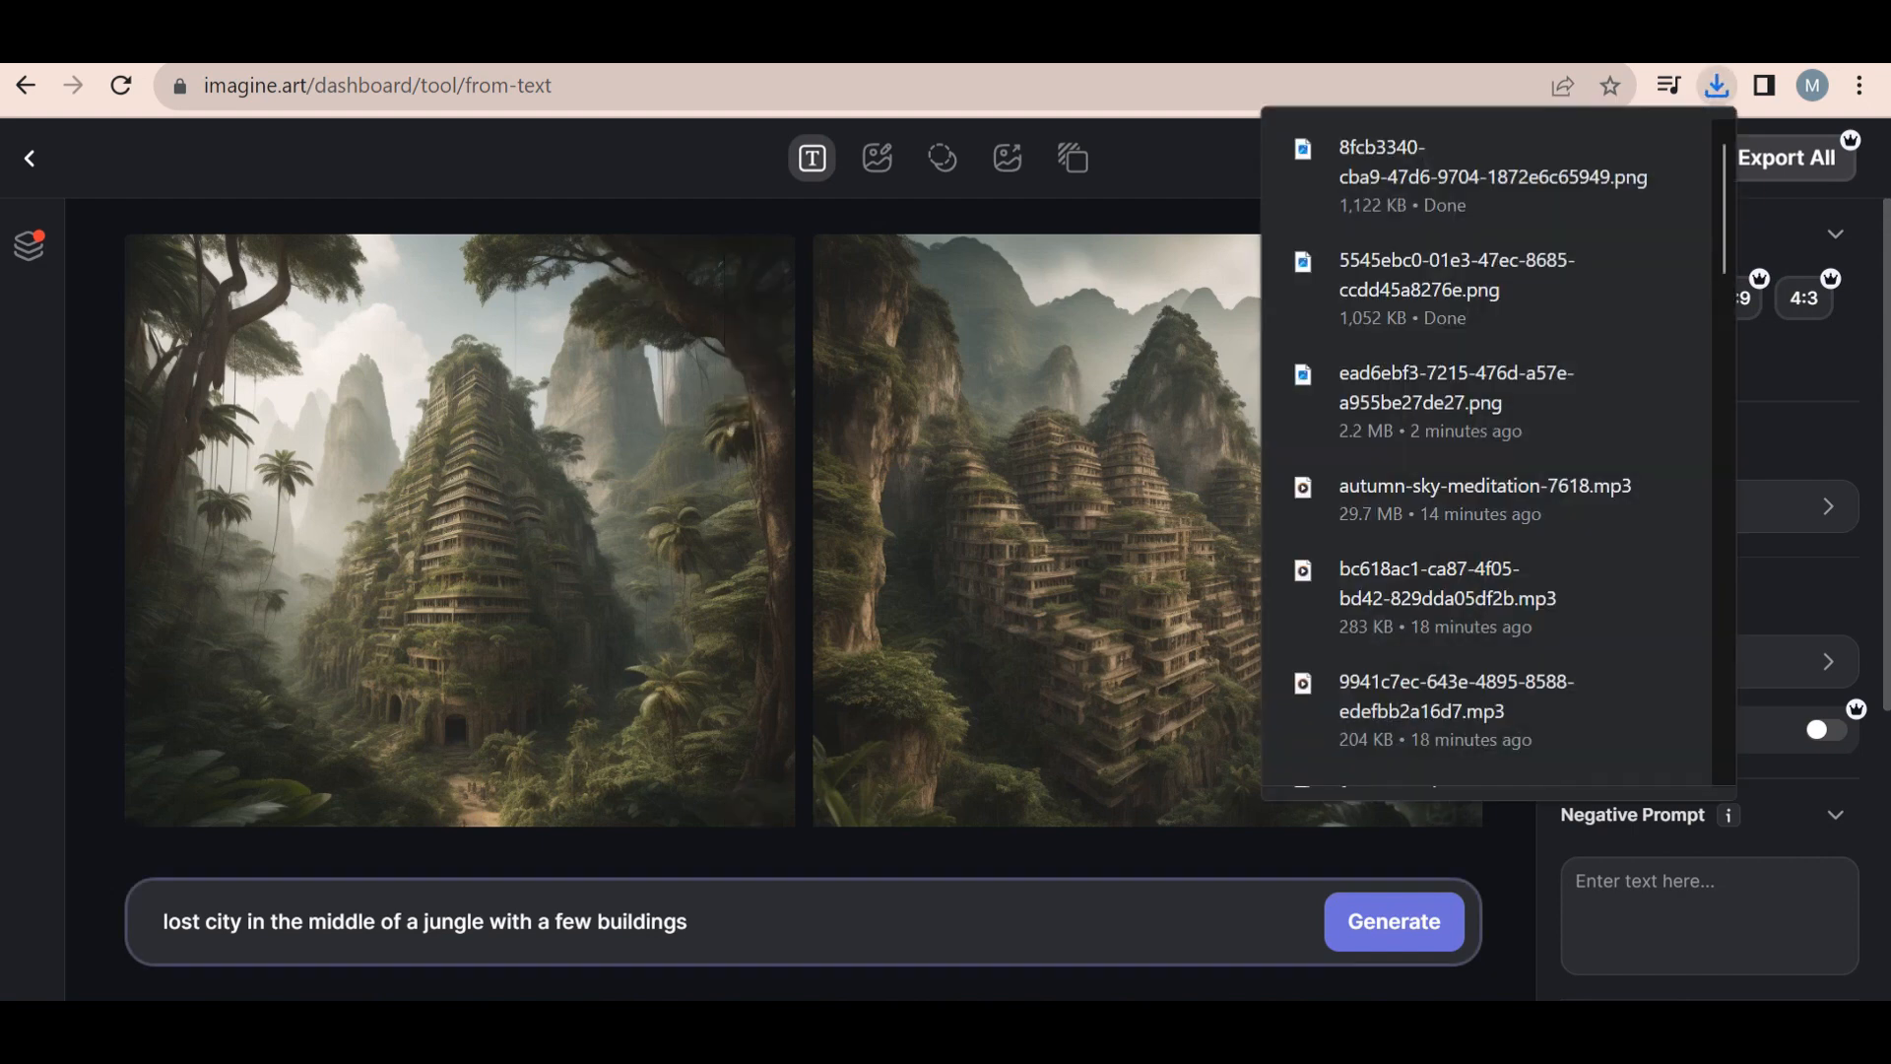
pyautogui.press('Escape')
pyautogui.click(1394, 920)
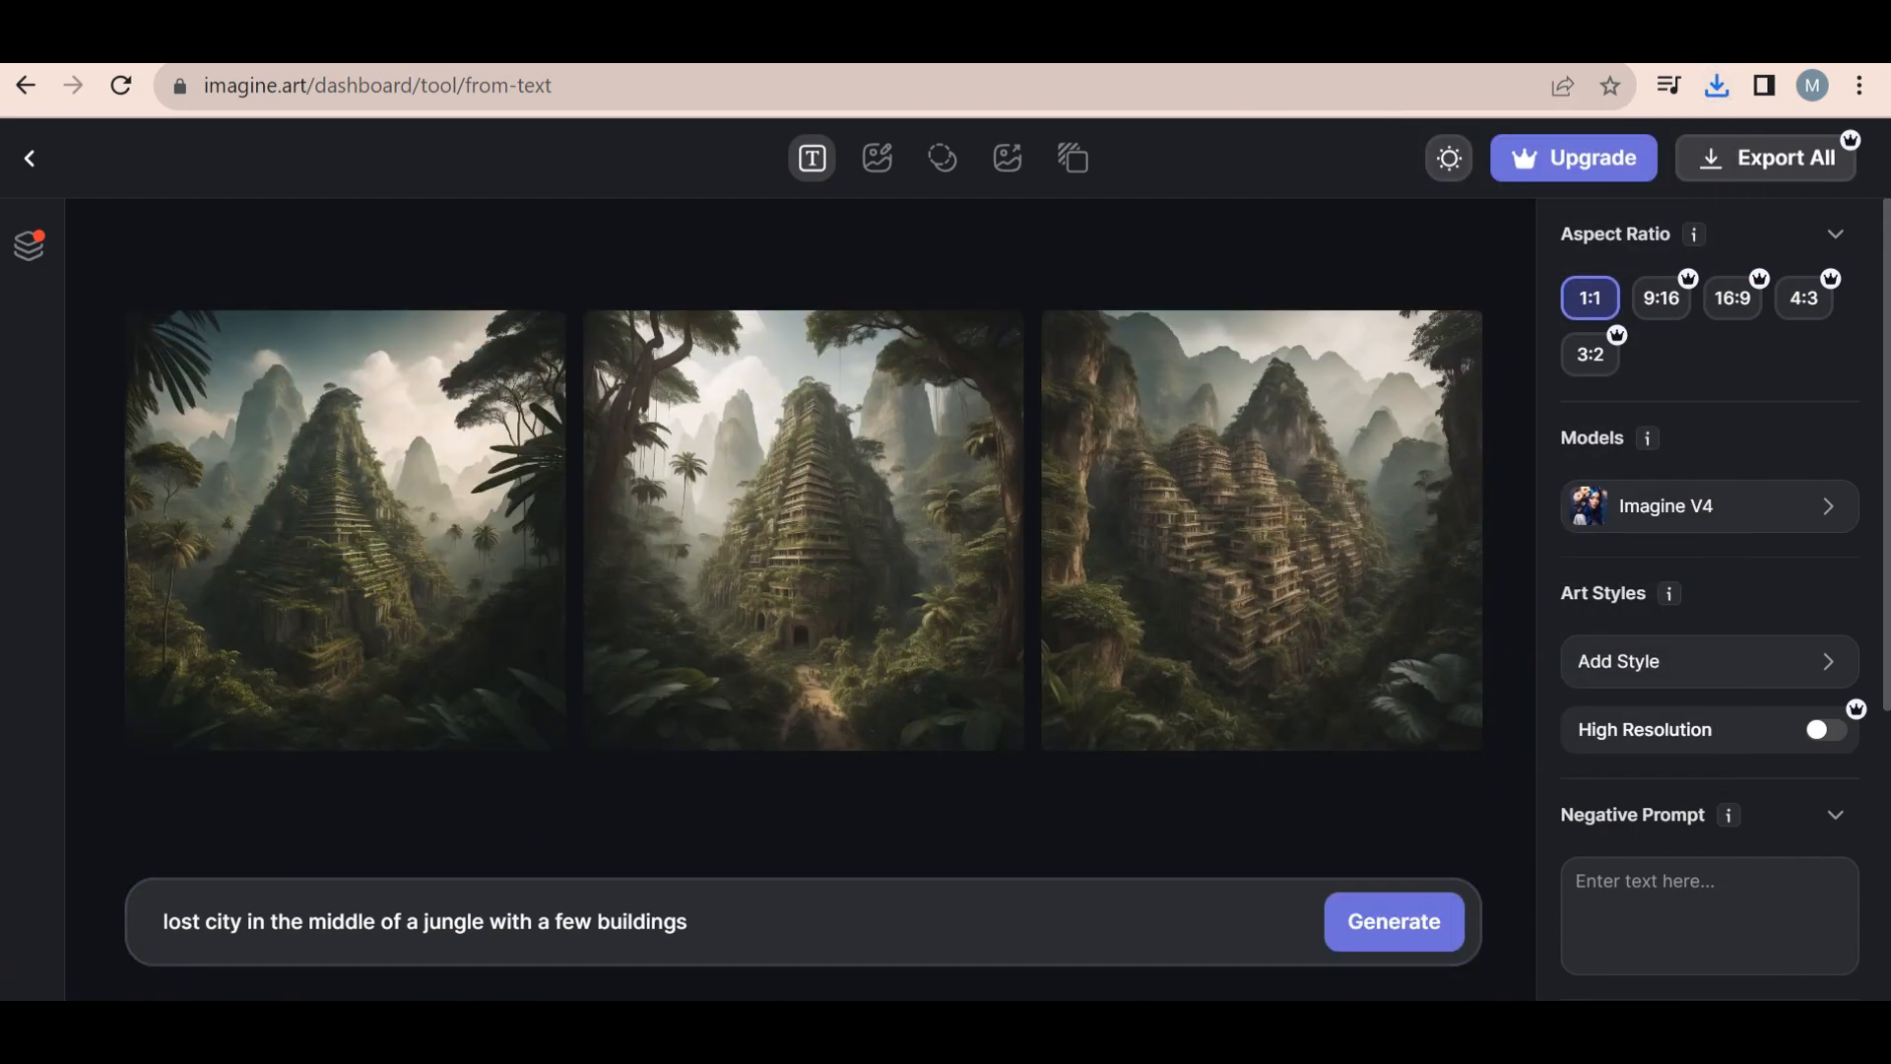
pyautogui.click(523, 481)
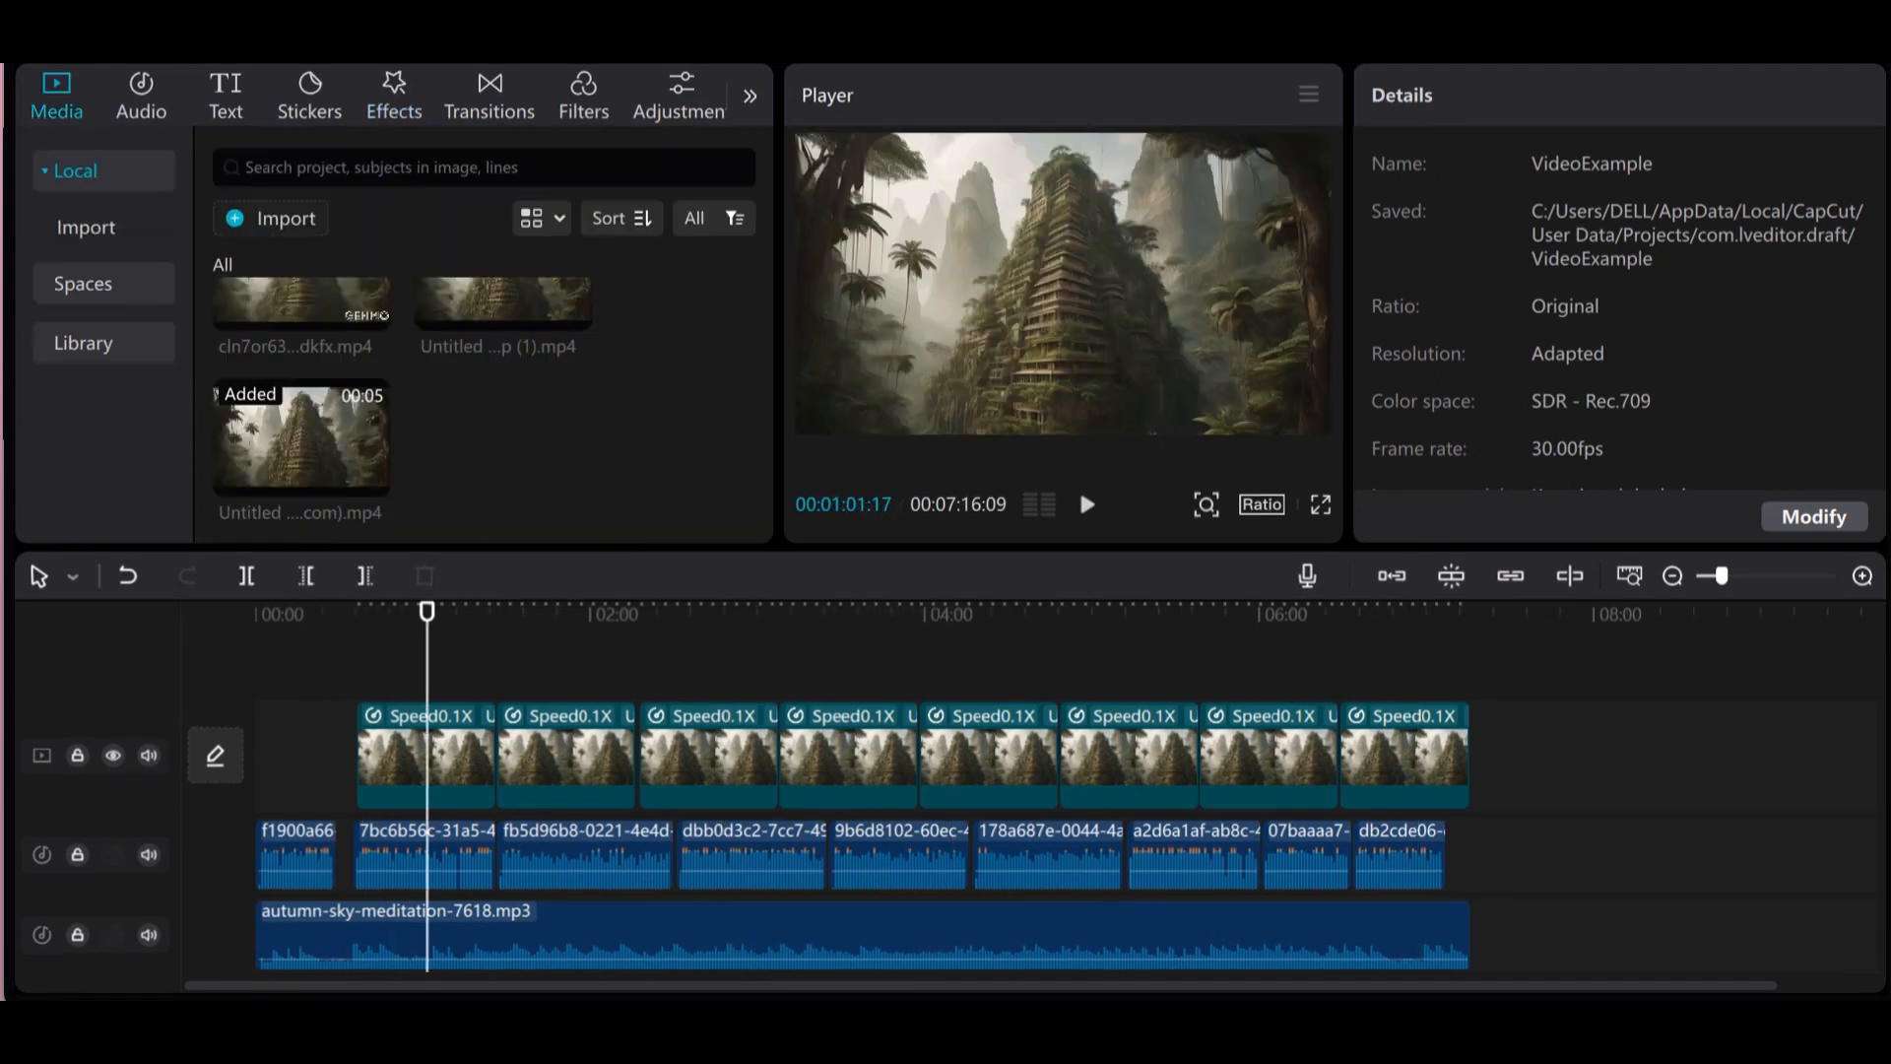
# Jump to the start of the CapCut timeline to place the starry clip.
pyautogui.press('Home')
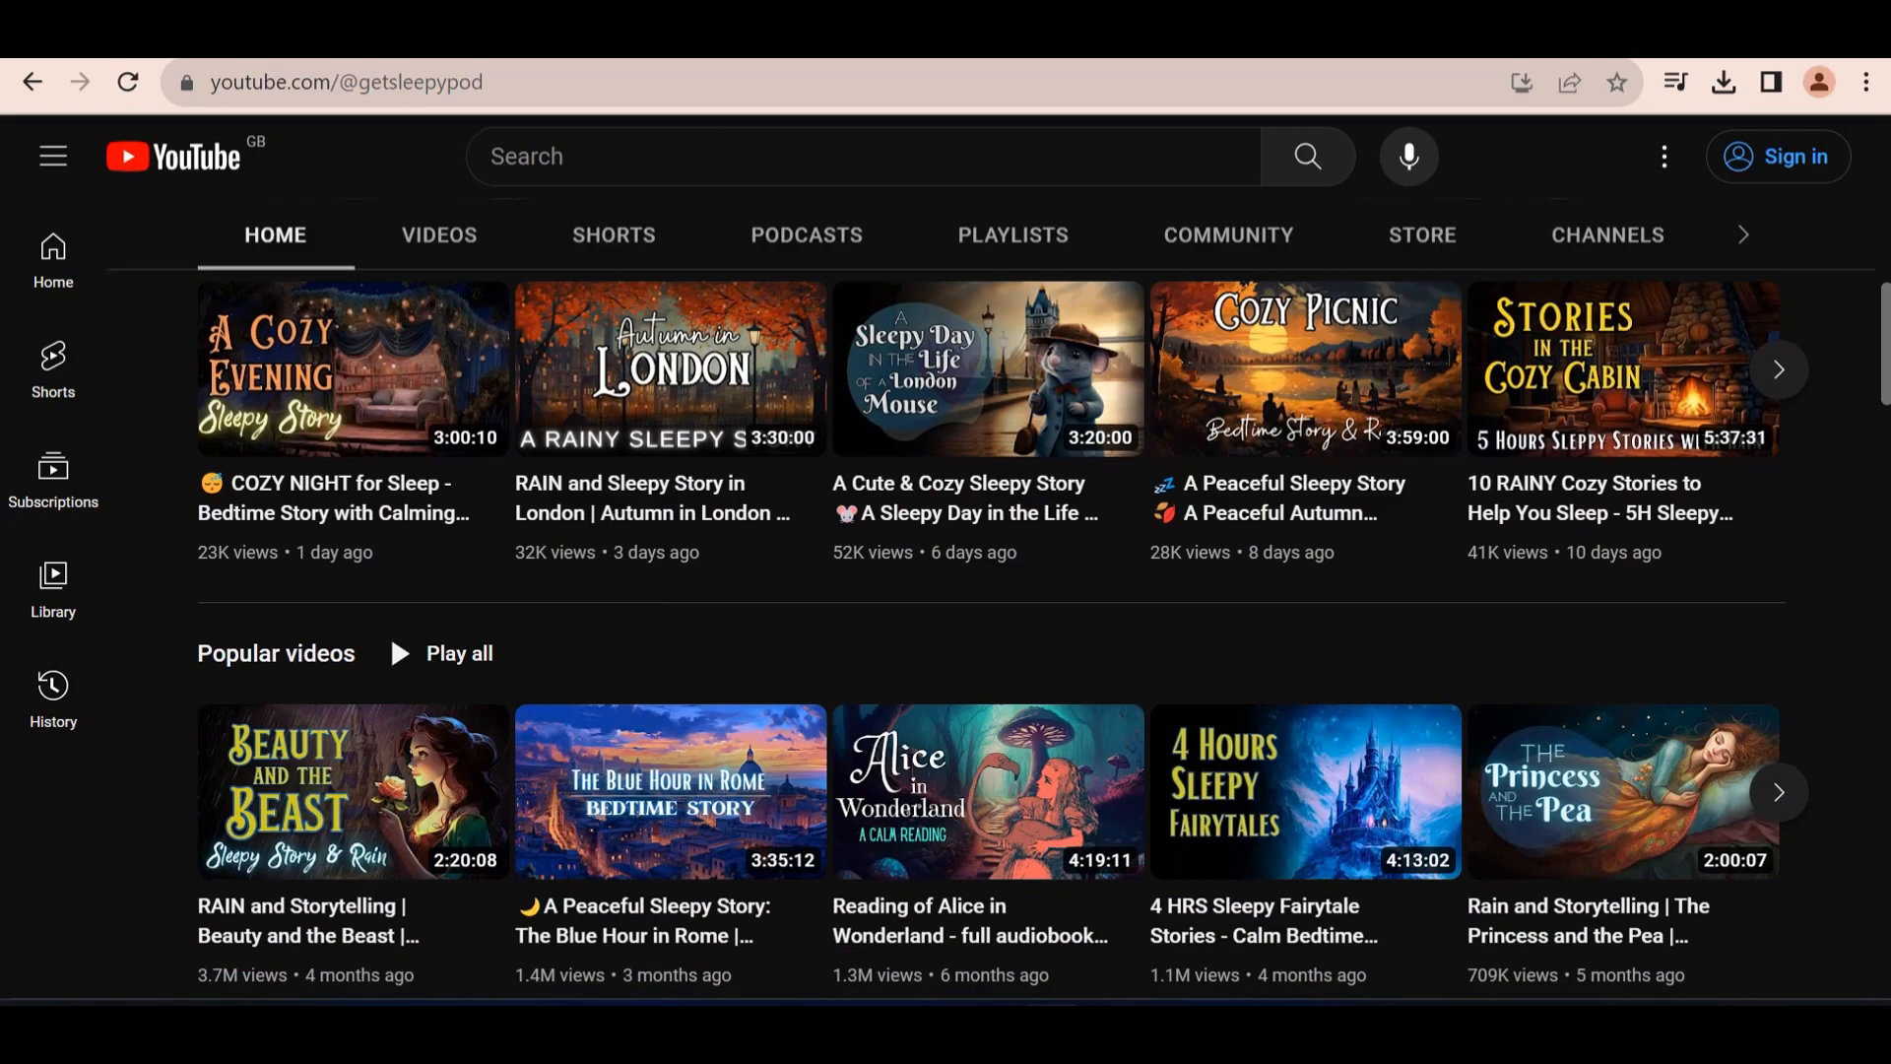
pyautogui.scroll(-4, 947, 591)
pyautogui.scroll(-4, 945, 591)
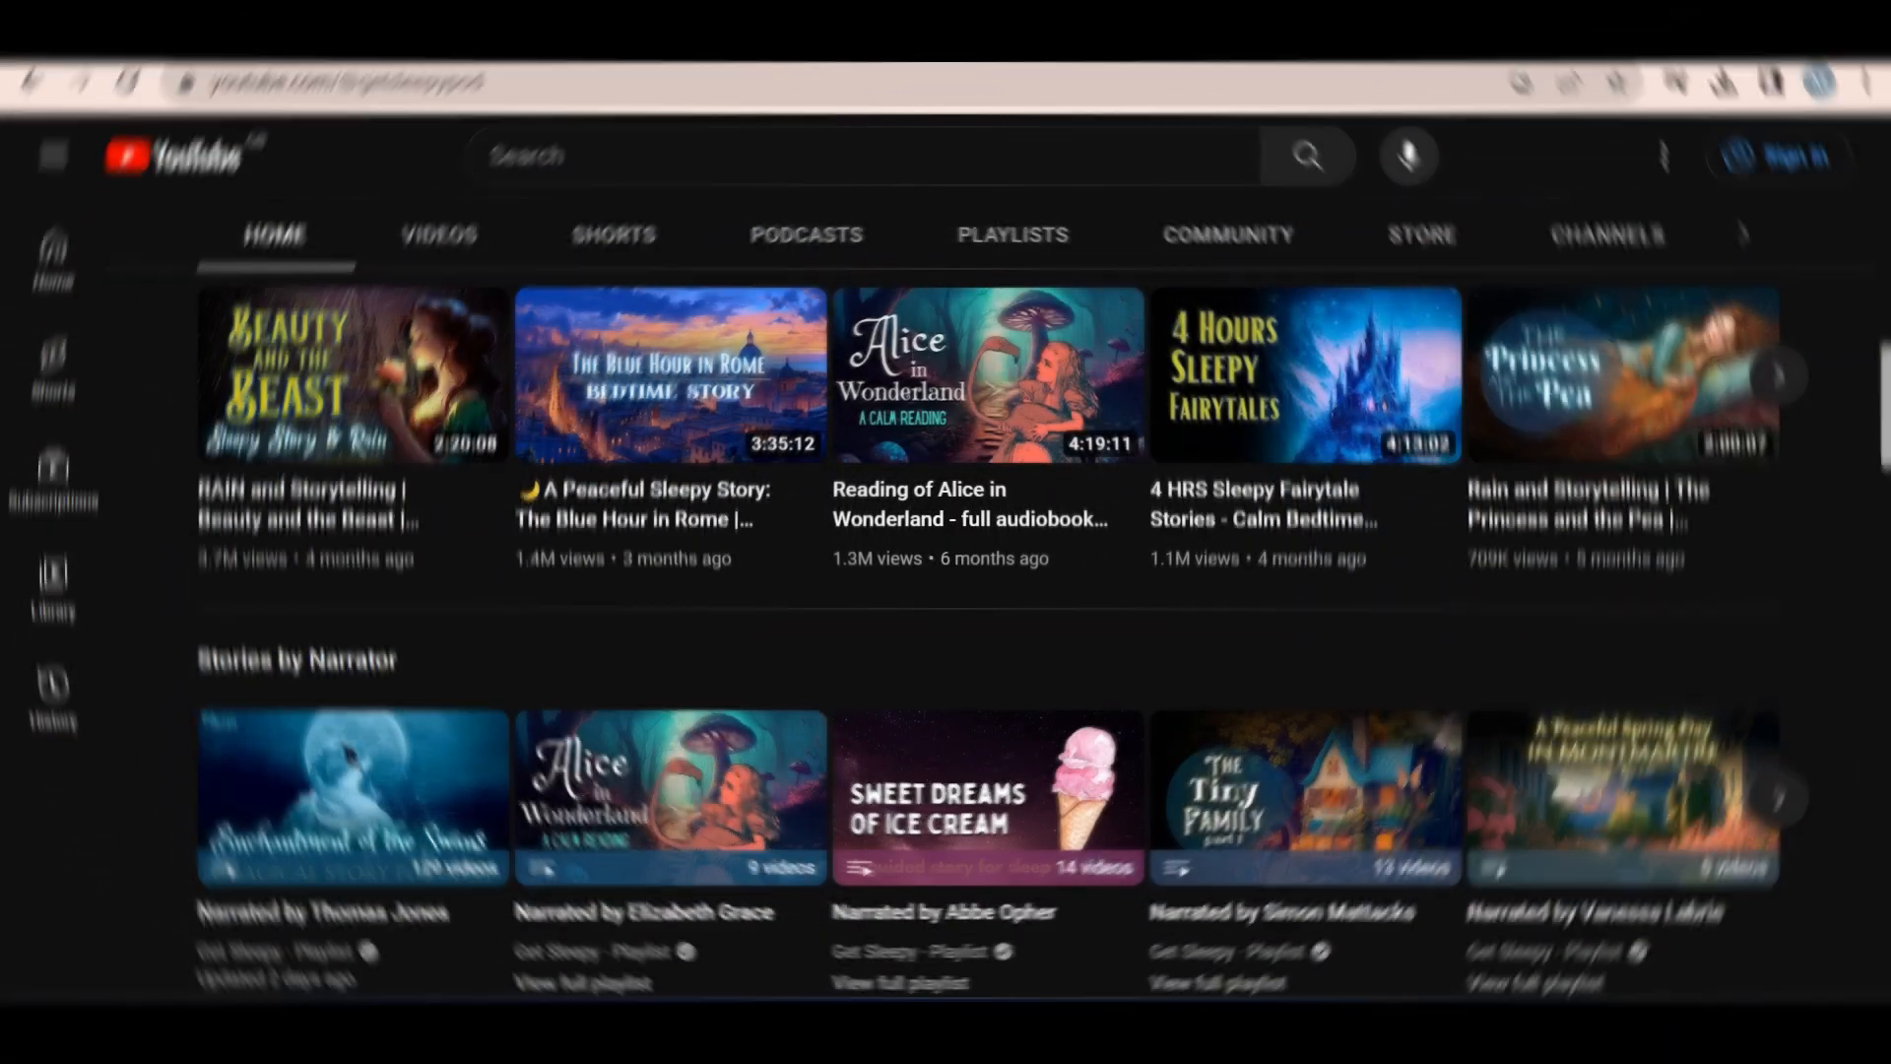
pyautogui.scroll(-3, 946, 592)
pyautogui.scroll(-3, 946, 591)
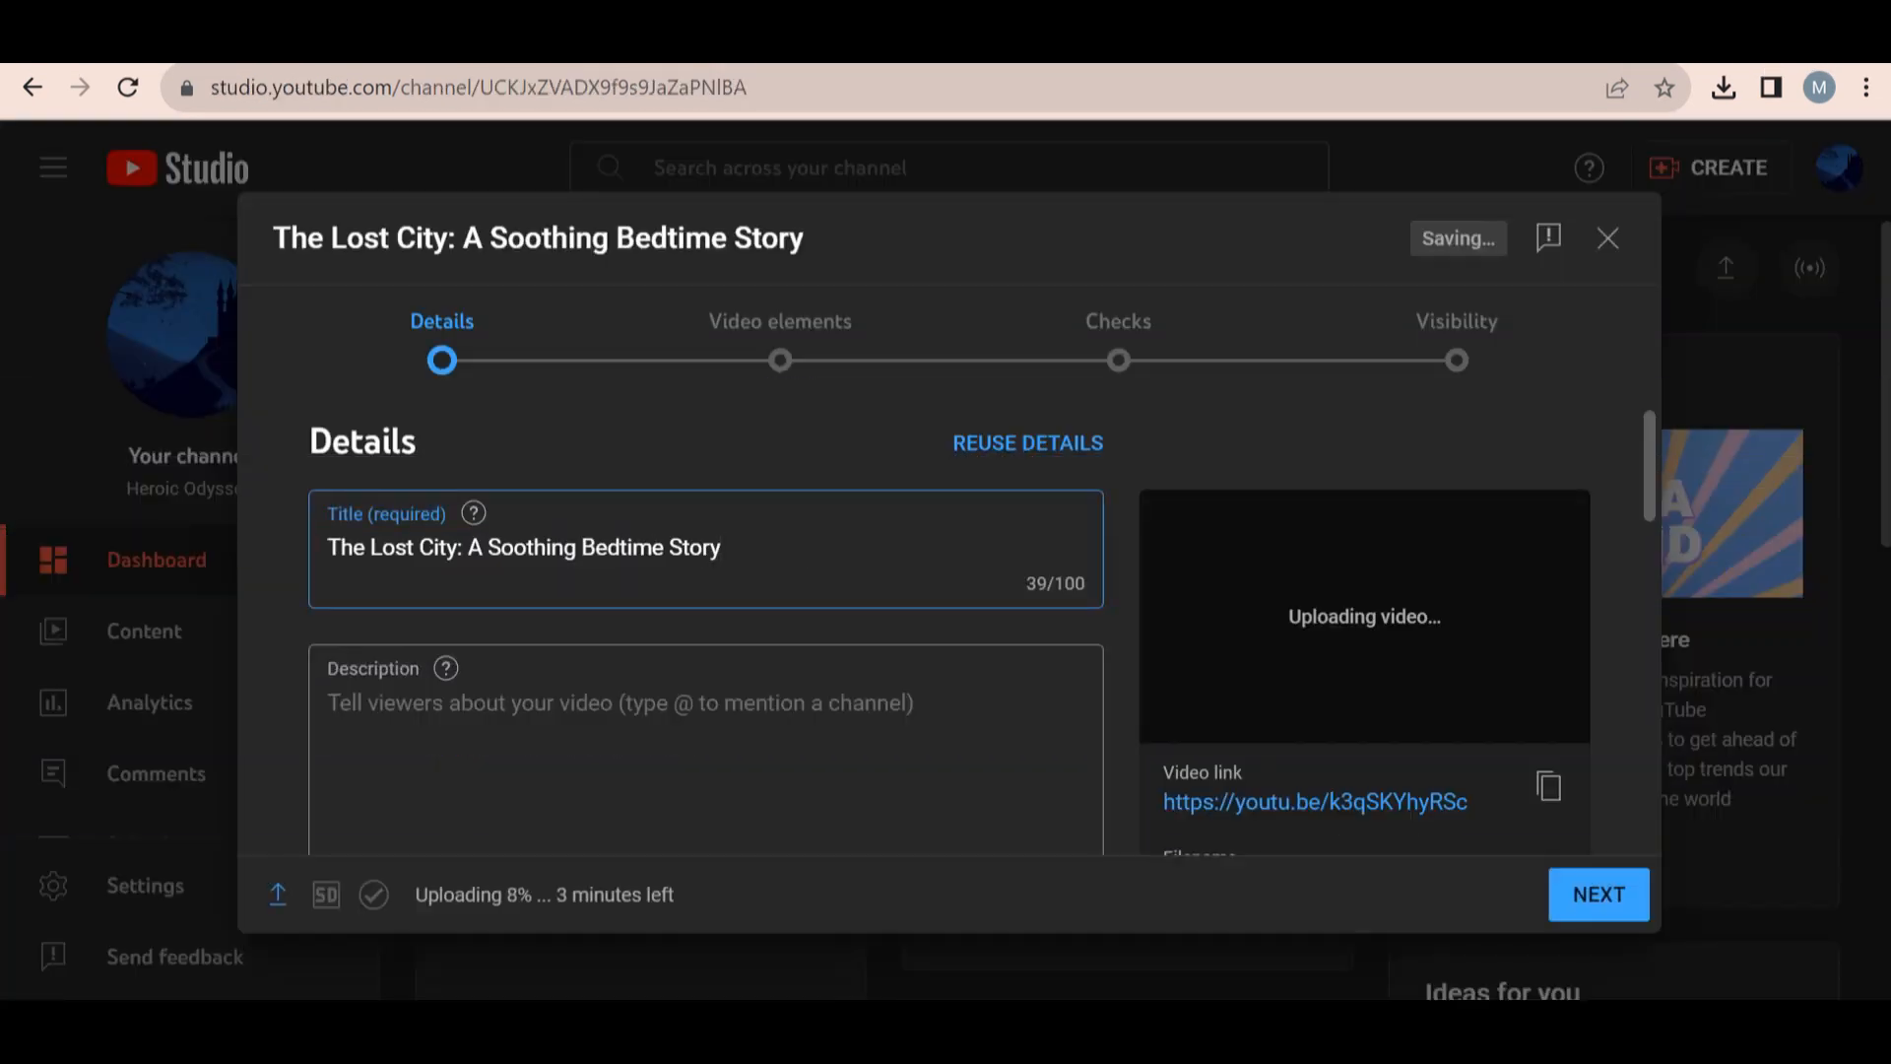
pyautogui.scroll(-1, 706, 664)
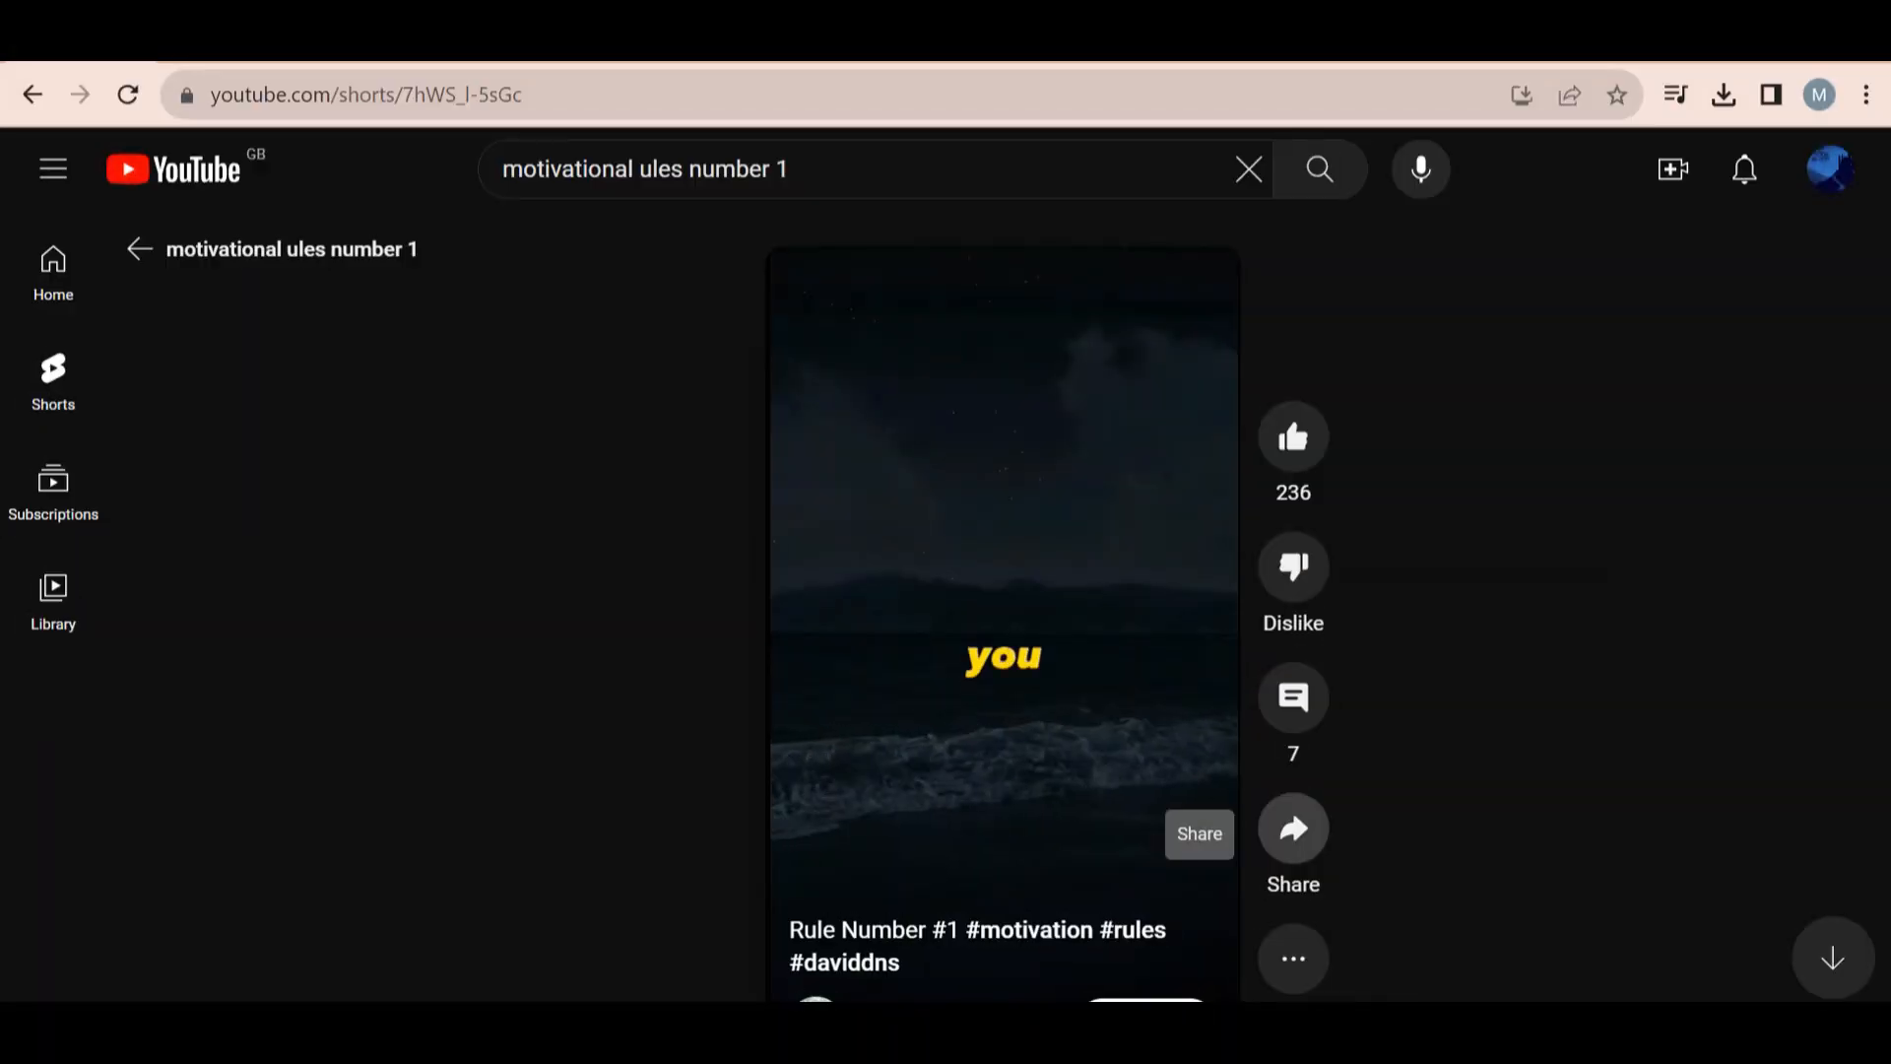
# Copy the share link of the Rule Number #1 Short.
pyautogui.click(1236, 678)
pyautogui.click(1288, 428)
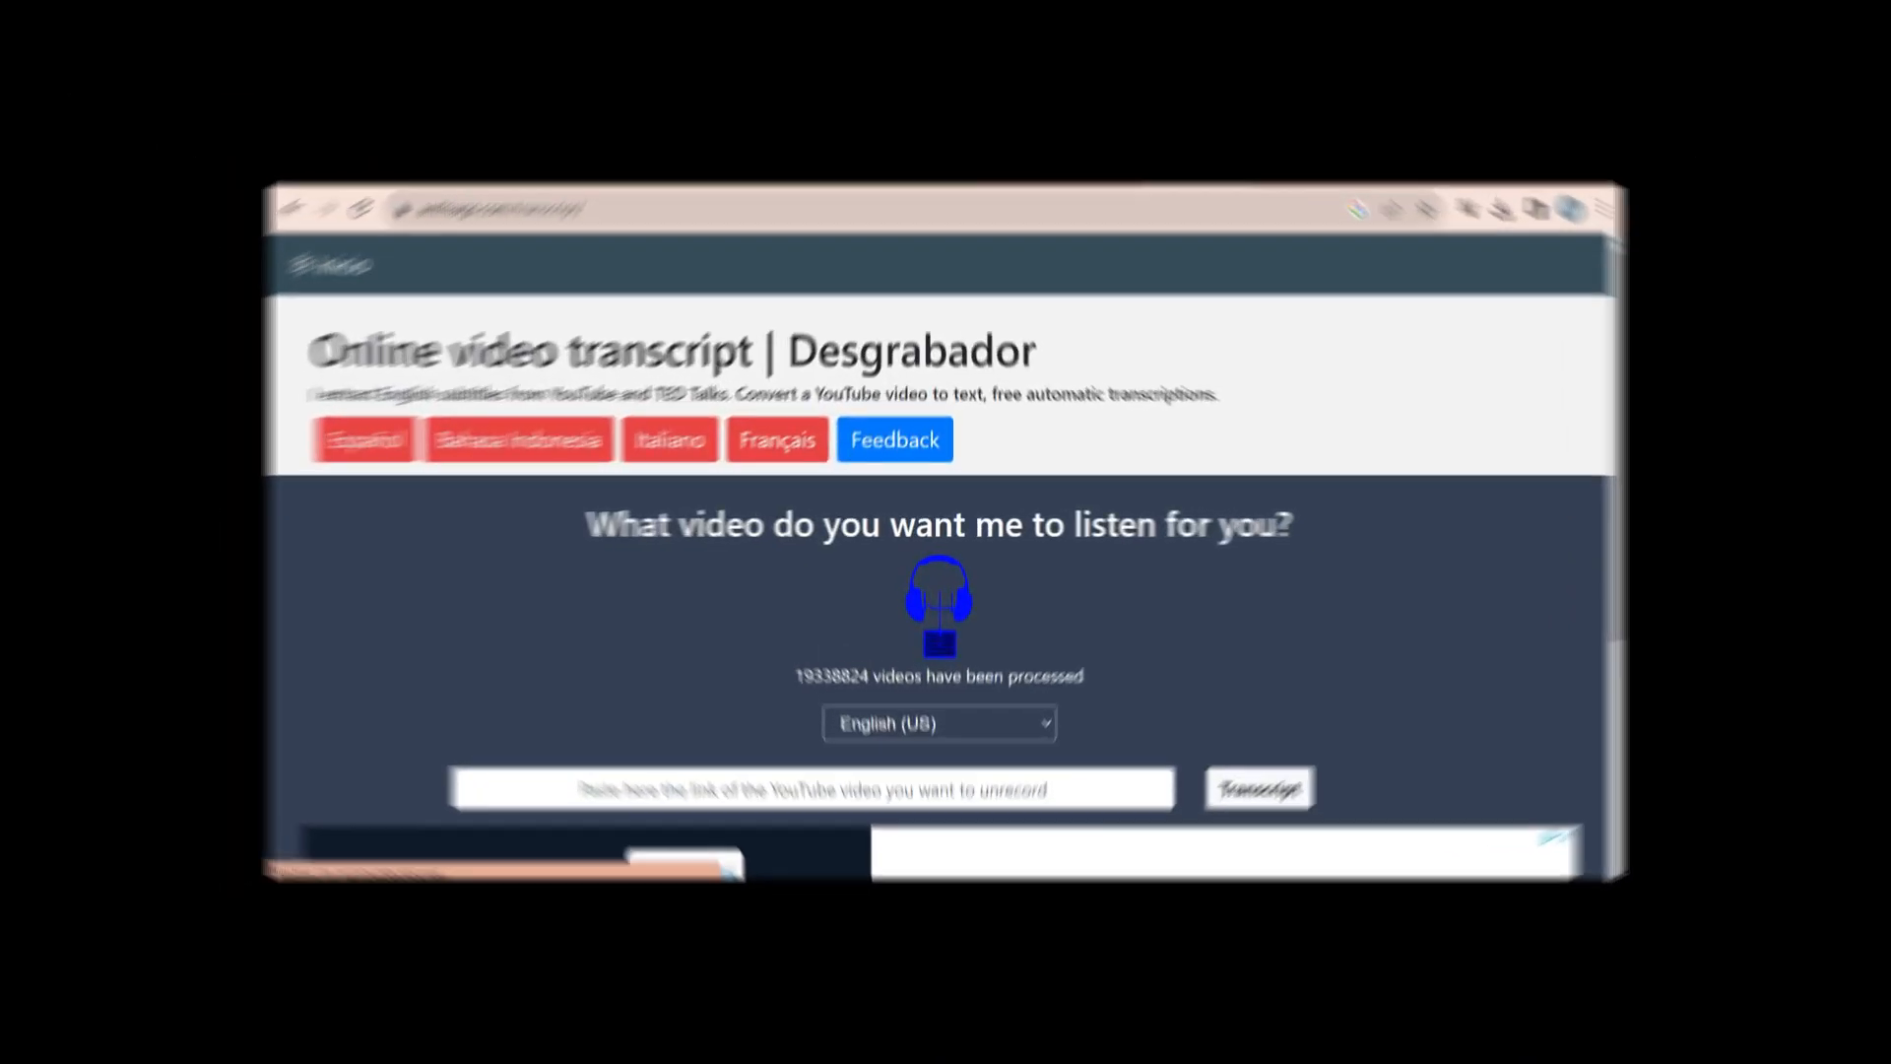
# Start transcribing the pasted YouTube Short link in Desgrabador.
pyautogui.press('Return')
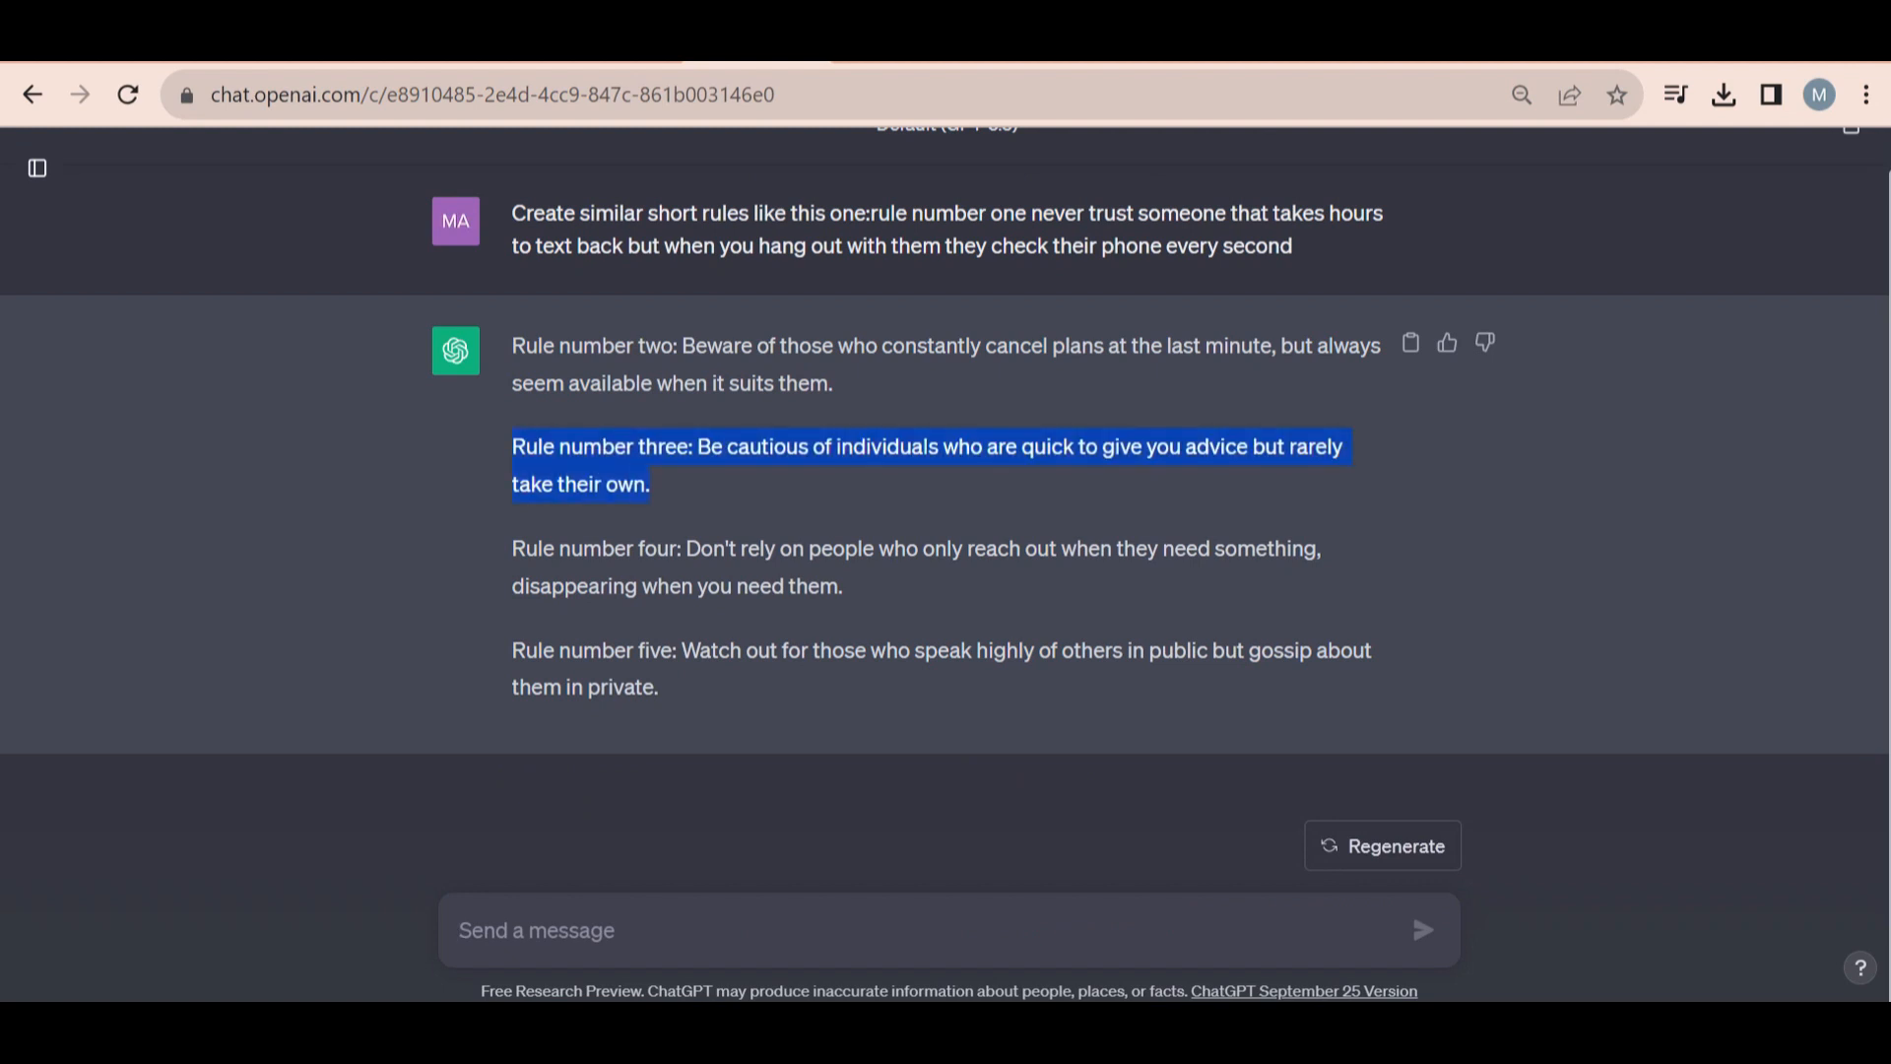
pyautogui.write('o')
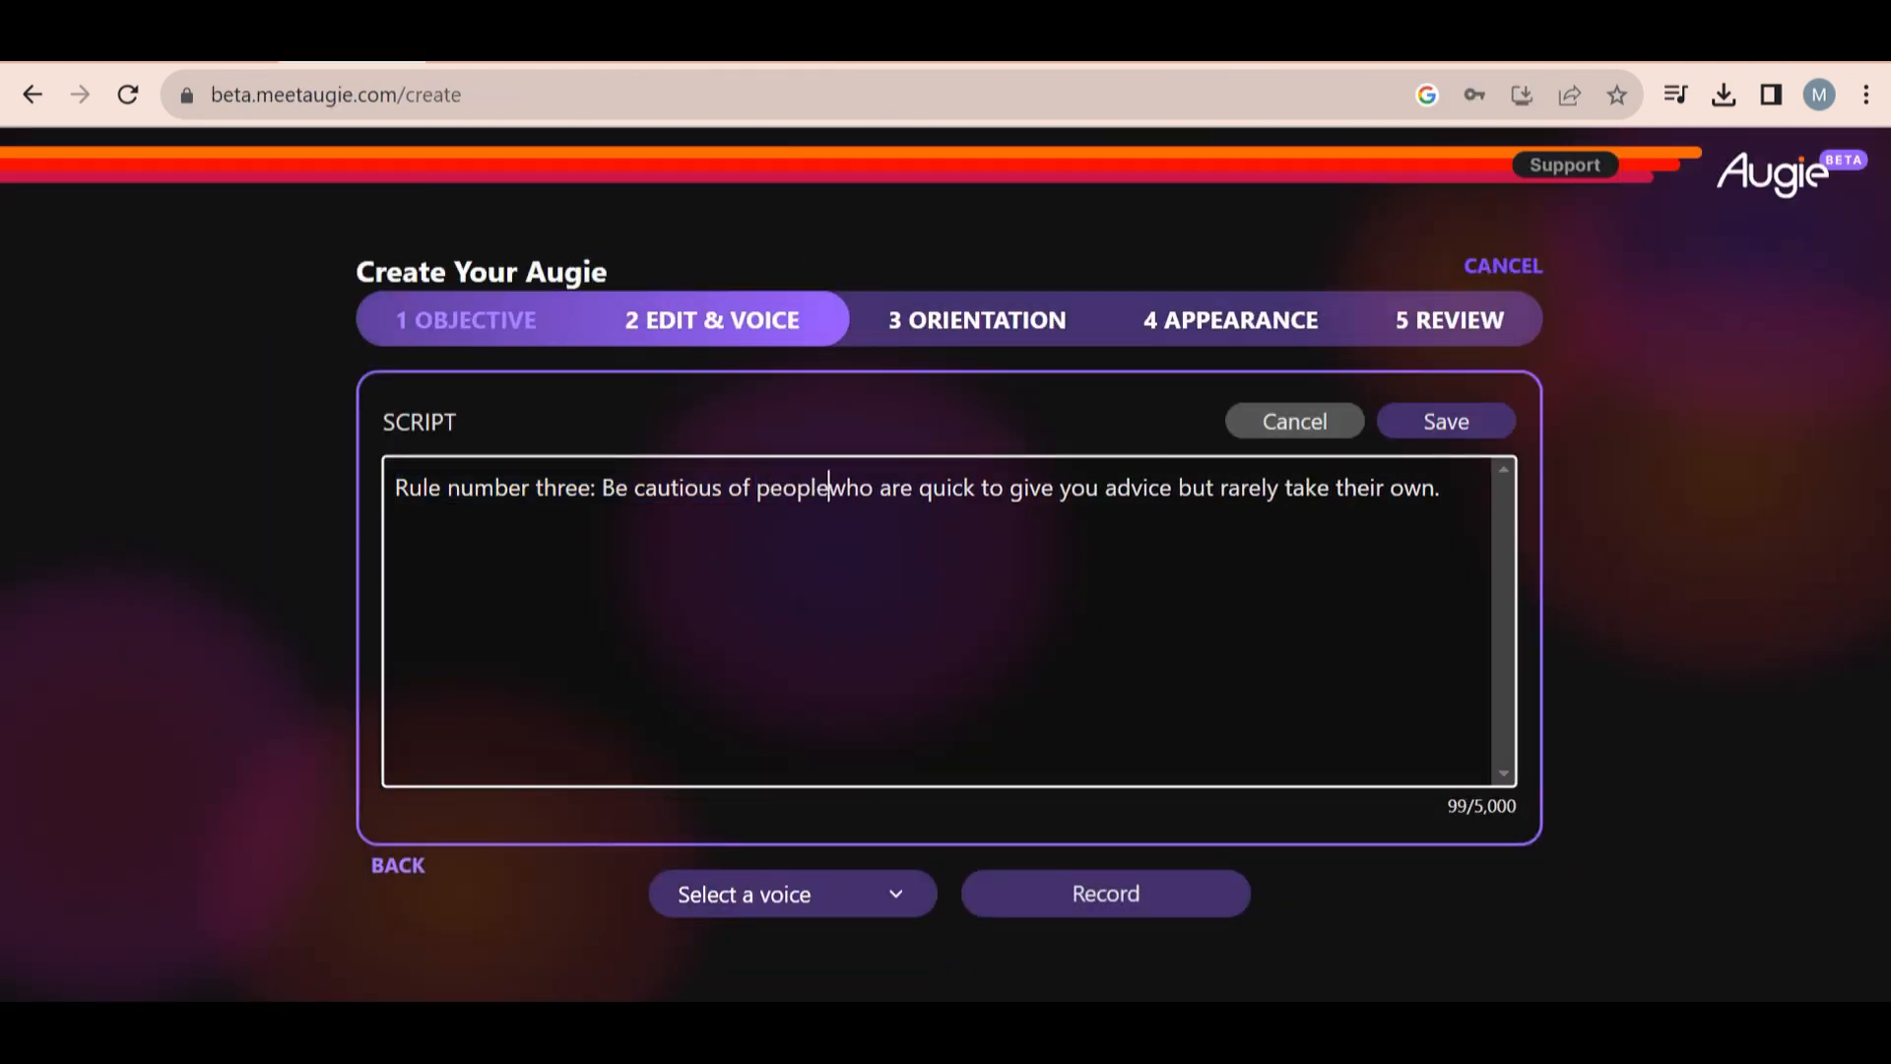
# Bring up the narration voice list for the rule-three script in Augie.
pyautogui.click(792, 892)
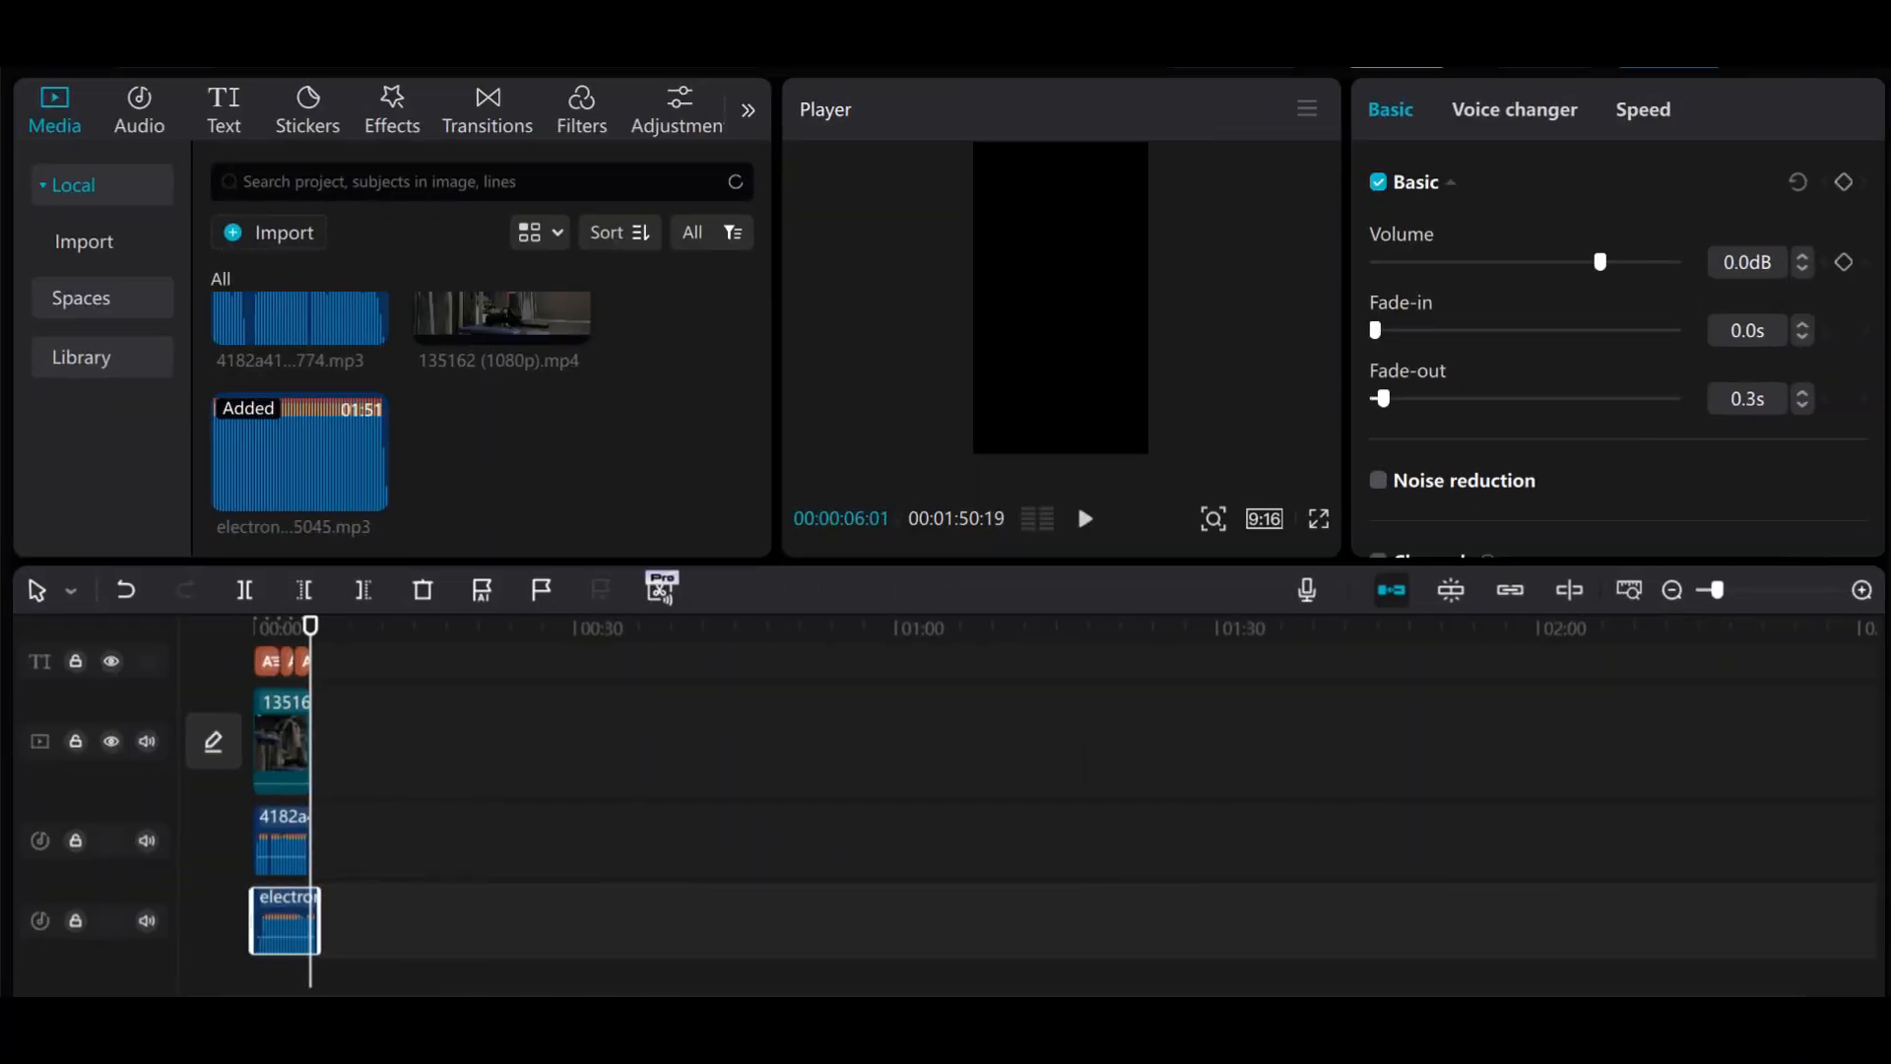
# Trim the rock track to end with the video, preview it, and lower volume to about -19 dB.
pyautogui.moveTo(1044, 919); pyautogui.dragTo(950, 919)
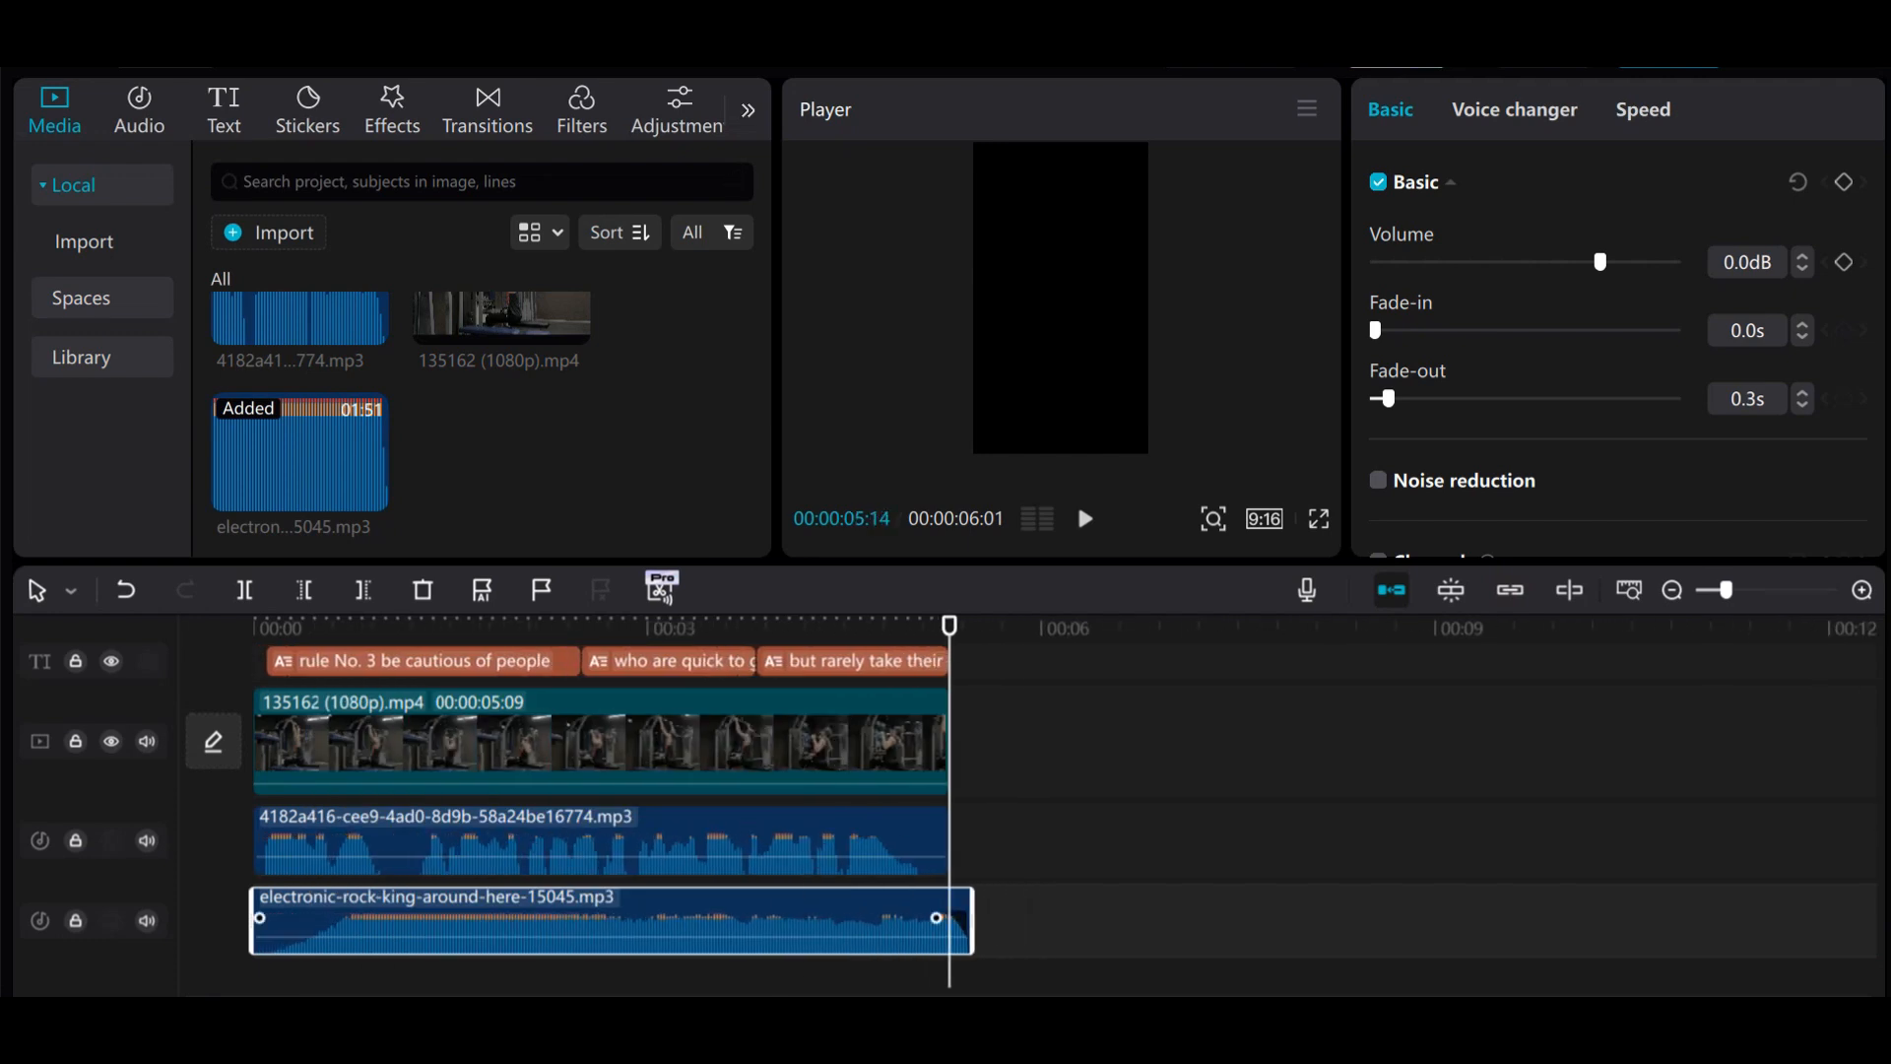
pyautogui.press('Home')
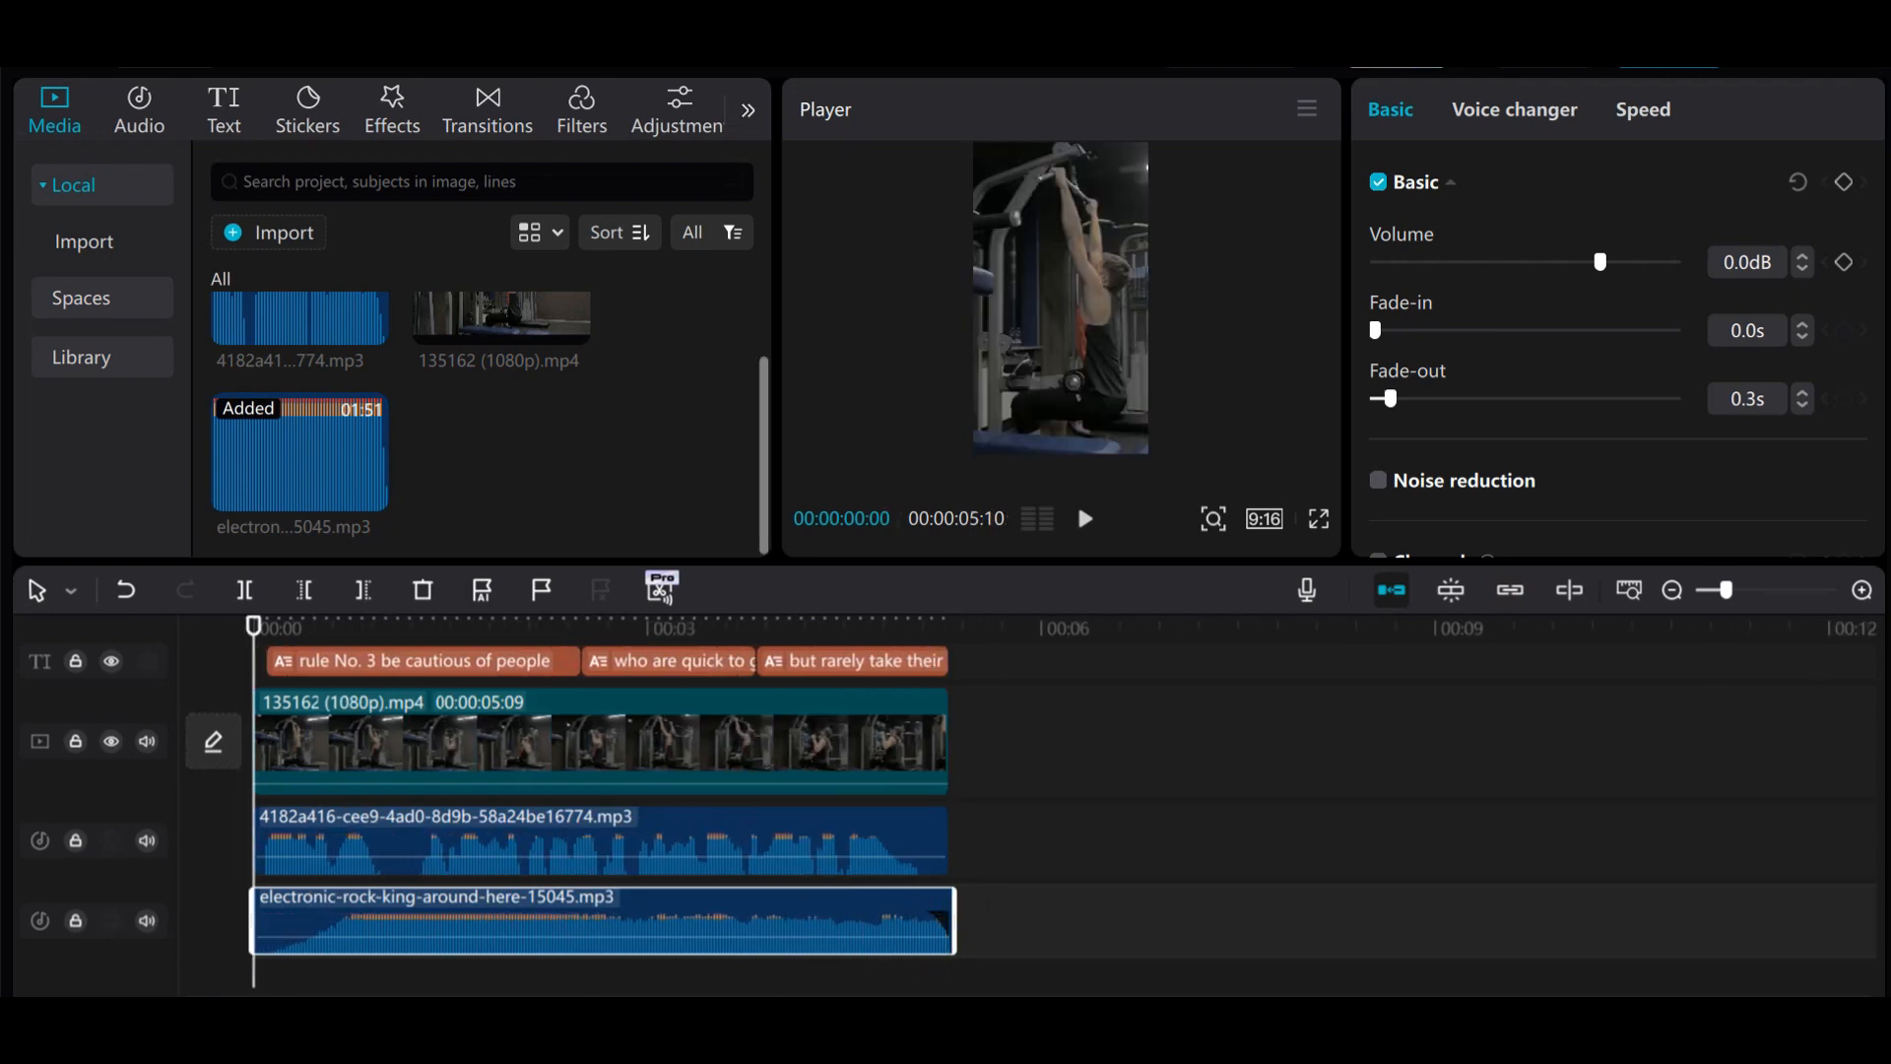
pyautogui.press('space')
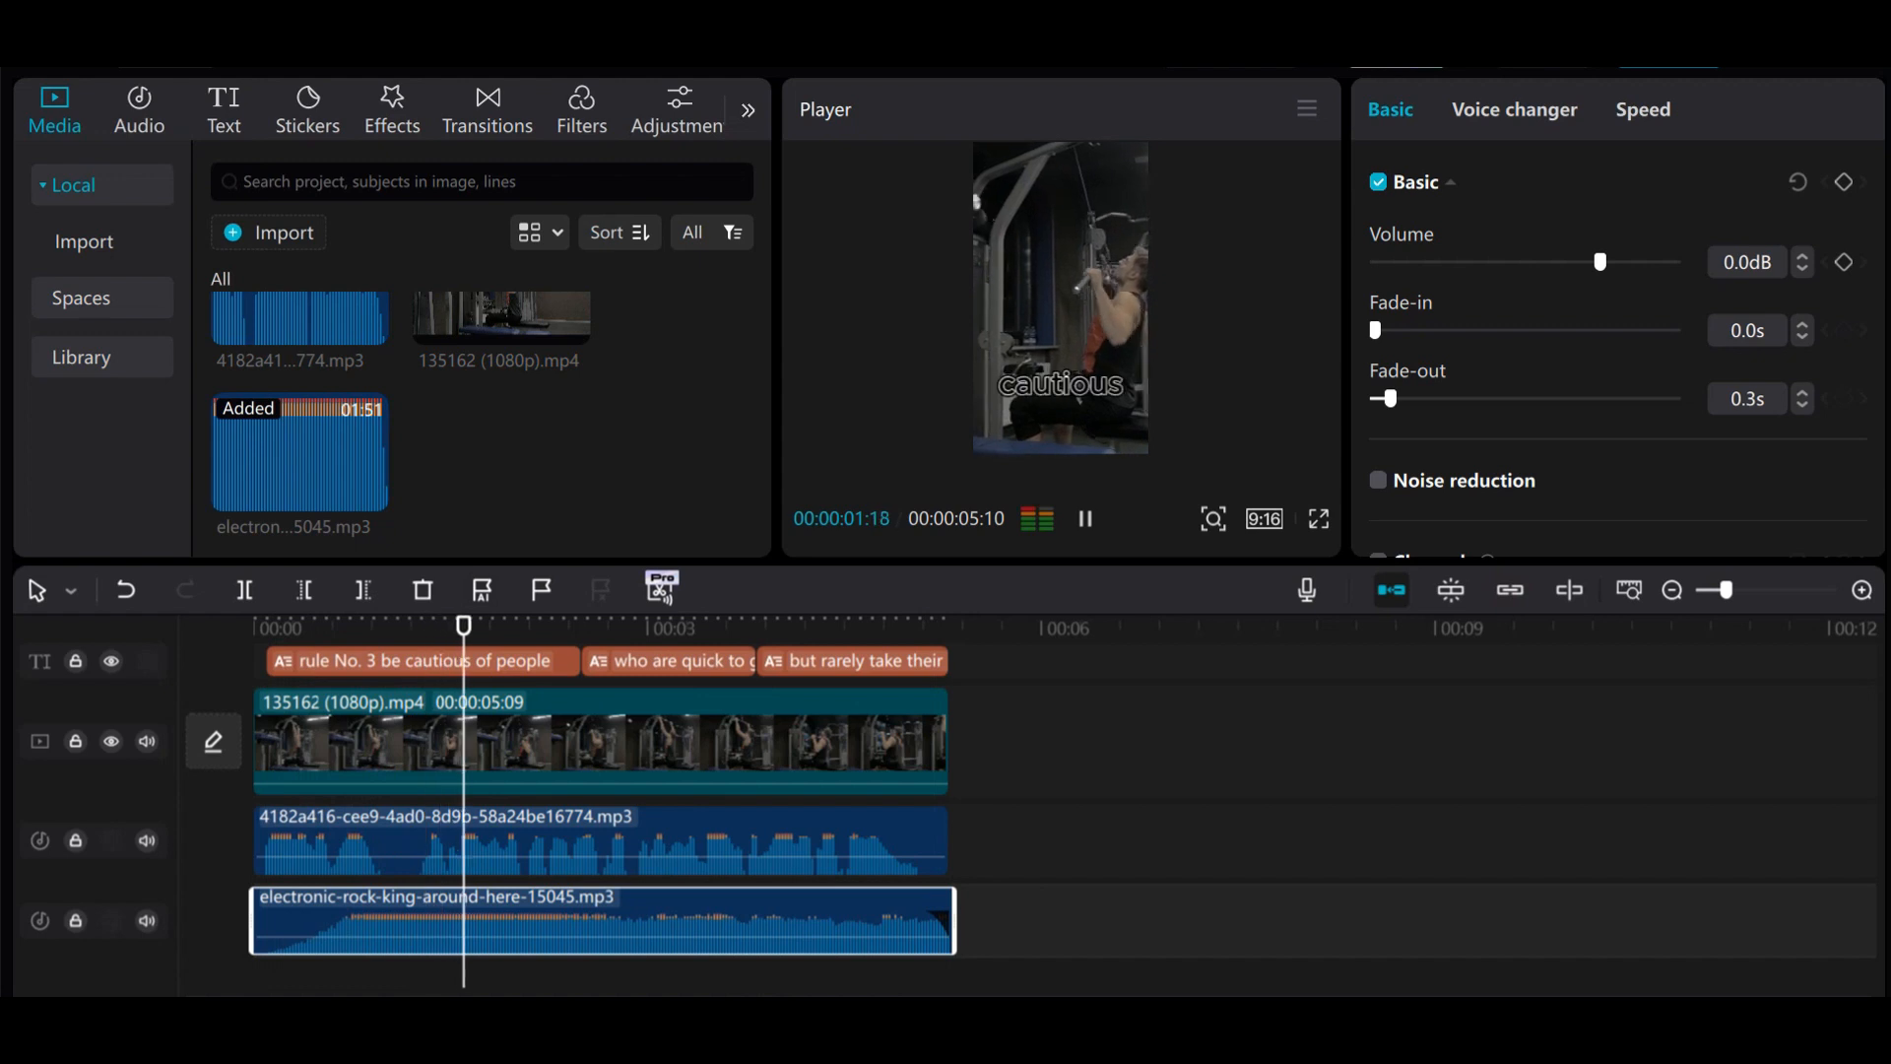
pyautogui.moveTo(1548, 261); pyautogui.dragTo(1530, 262)
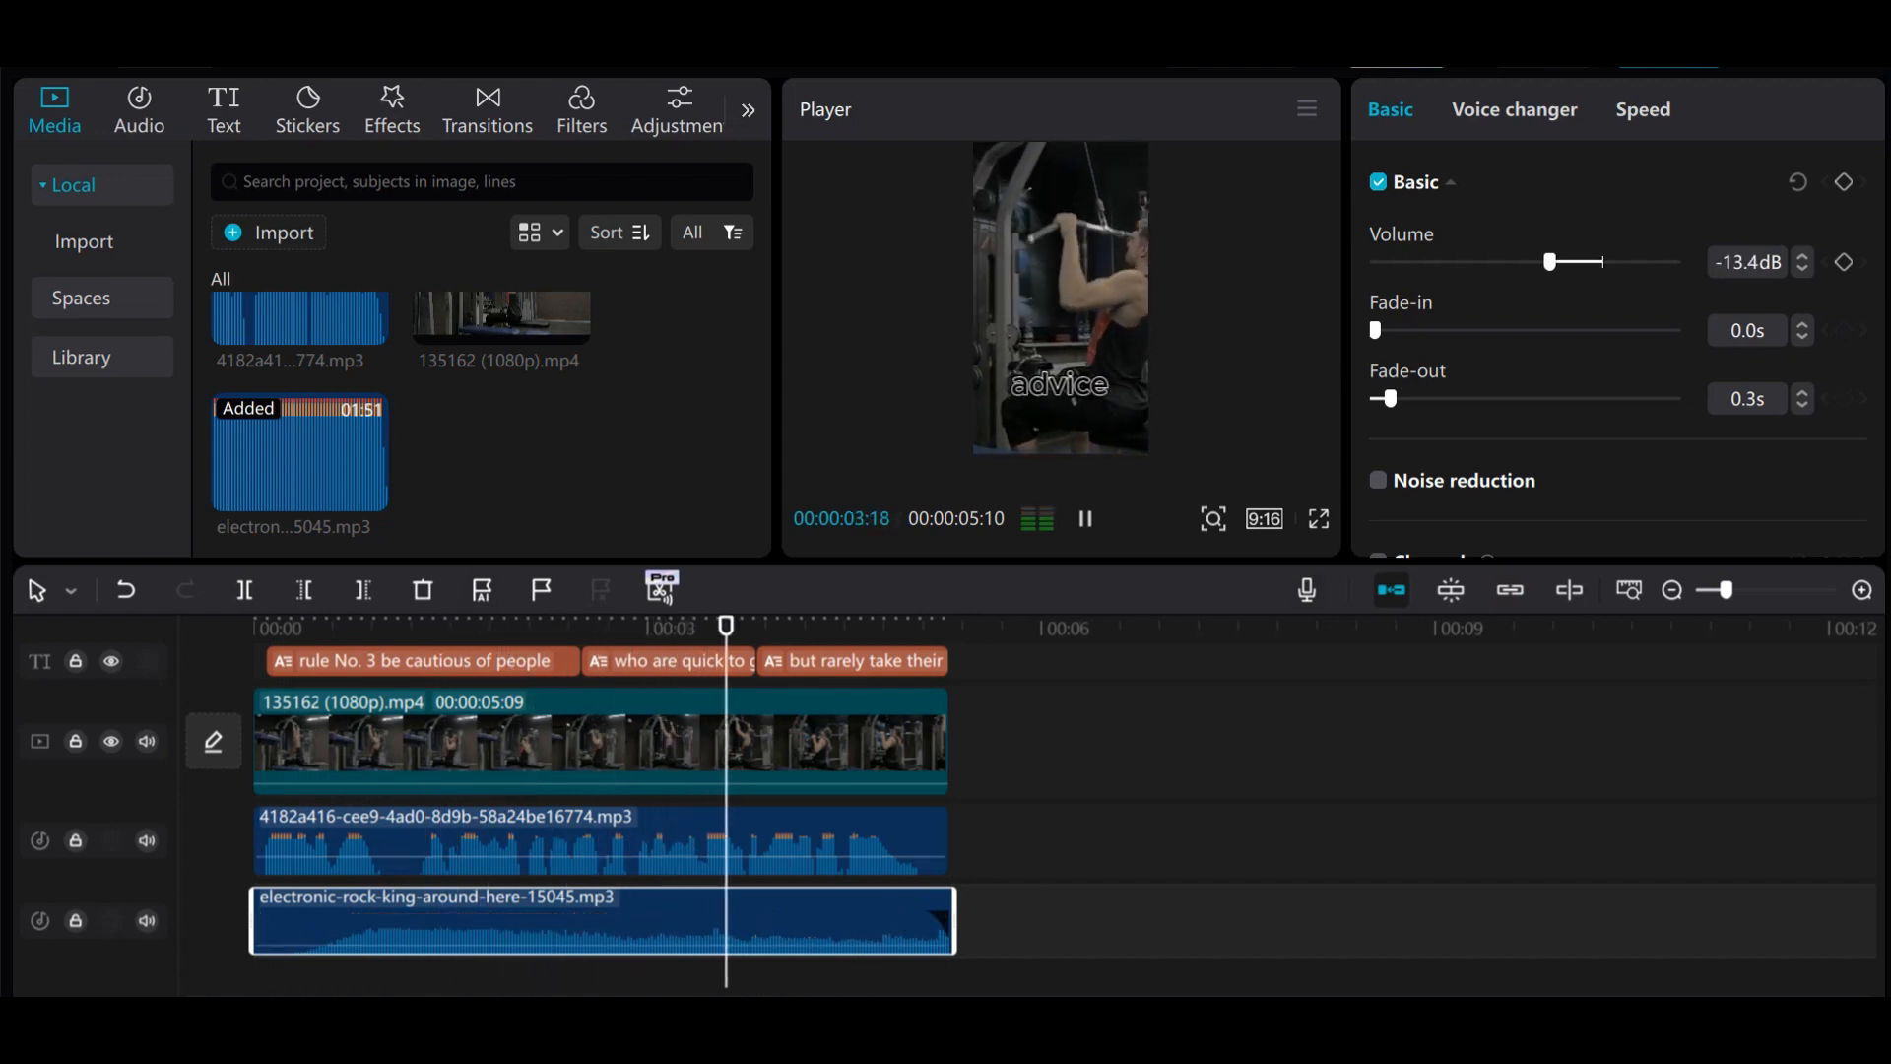